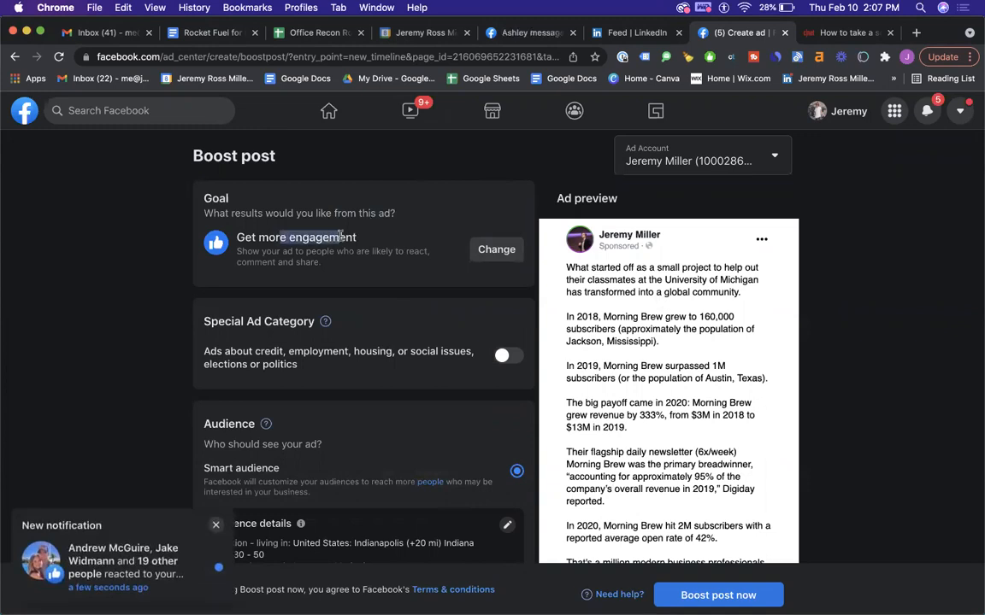
Step: Open the ad's goal options and save the goal as Get more engagement
click(494, 249)
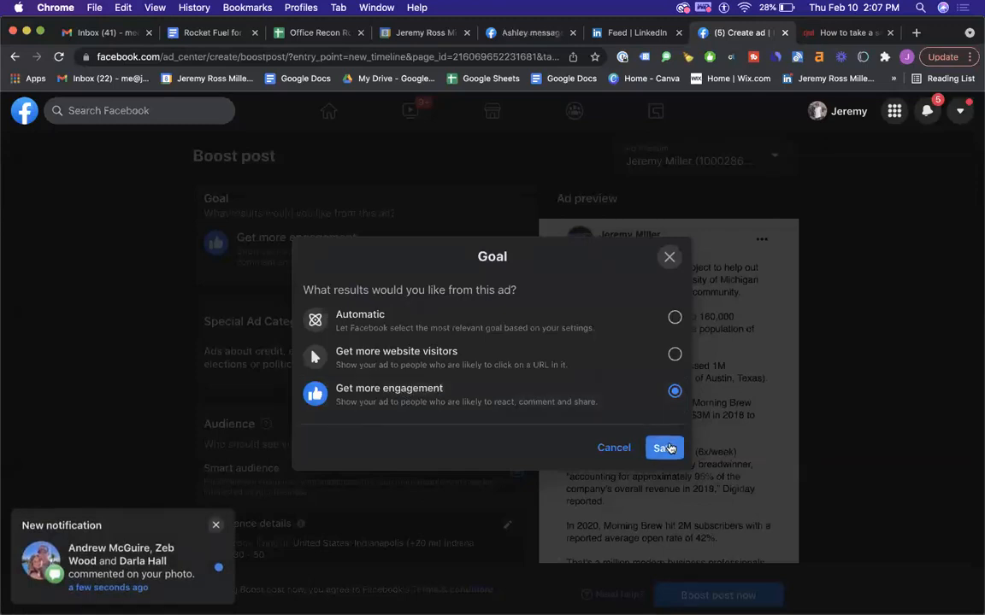
click(664, 448)
Step: Review the boost post's goal, special ad category, audience options and ad preview
scroll(372, 412, down, 3)
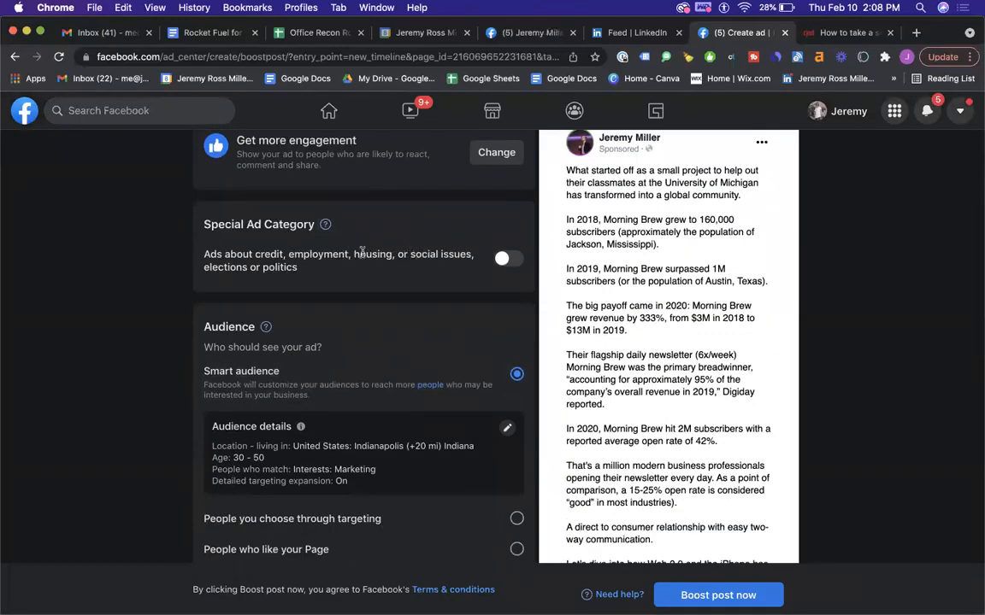
drag(349, 251, 382, 250)
scroll(360, 290, down, 2)
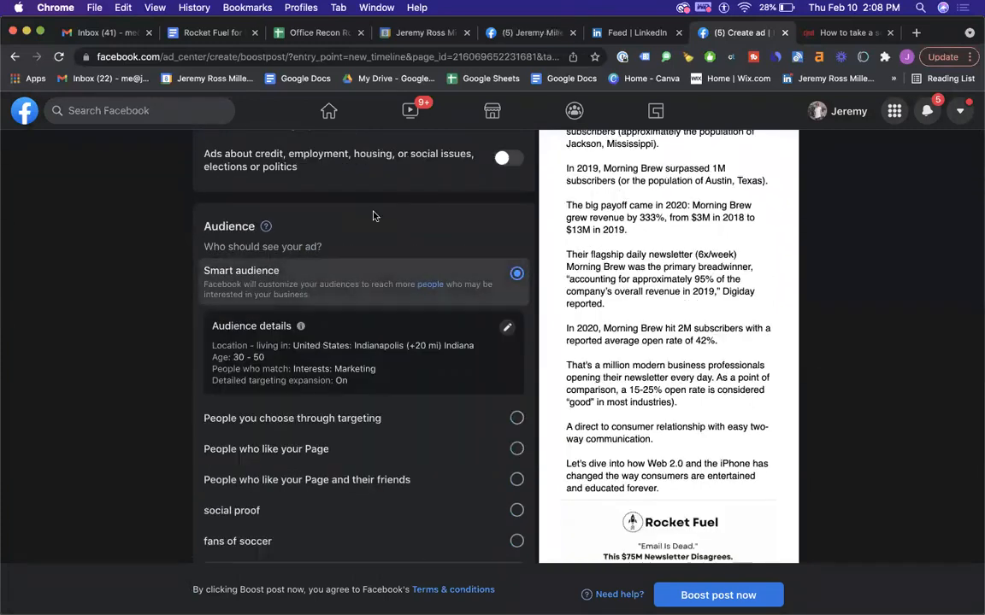
scroll(384, 230, up, 4)
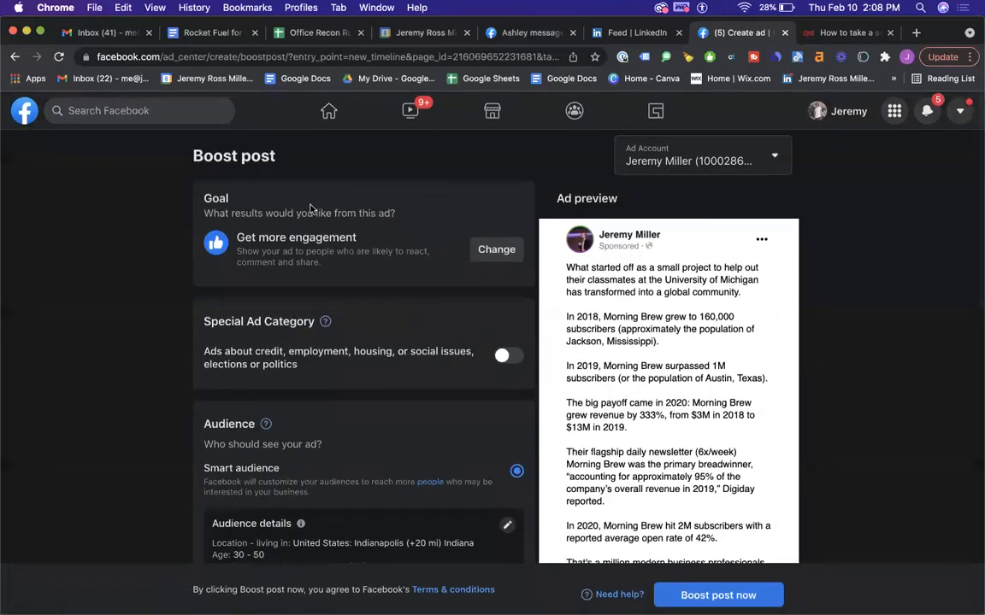
drag(253, 214, 370, 217)
scroll(369, 214, down, 4)
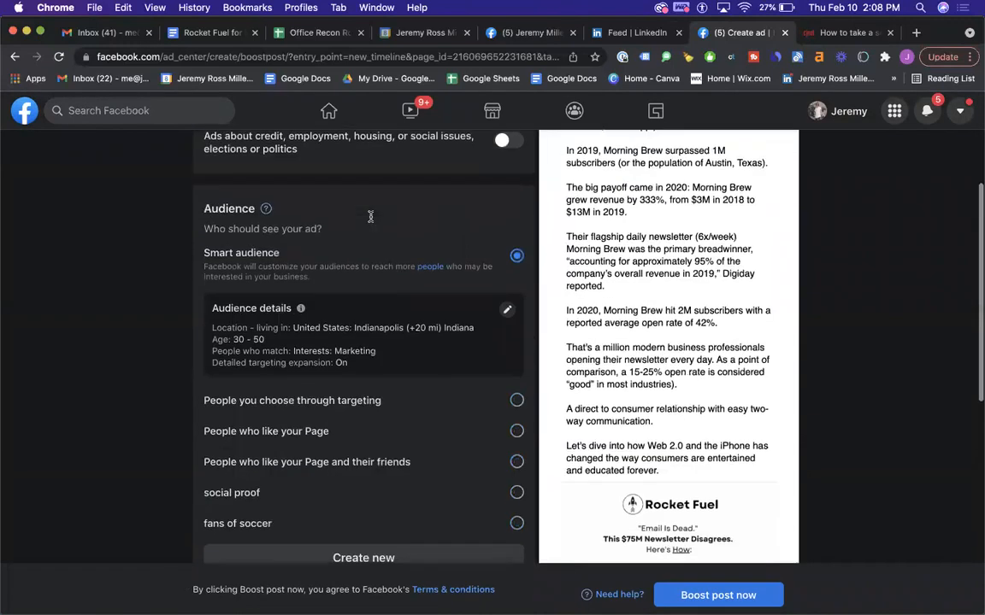
scroll(398, 249, down, 1)
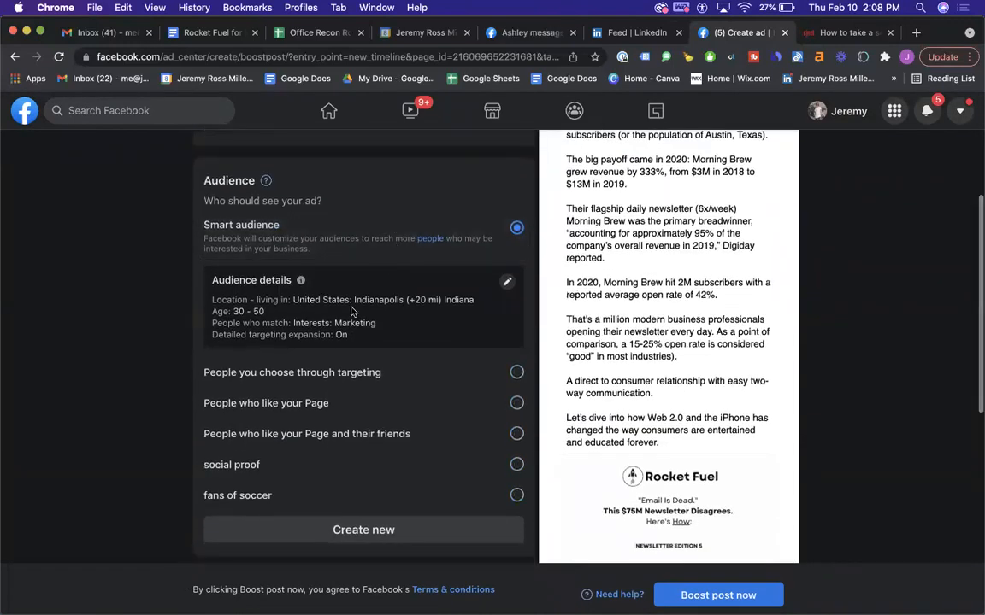
scroll(301, 299, up, 4)
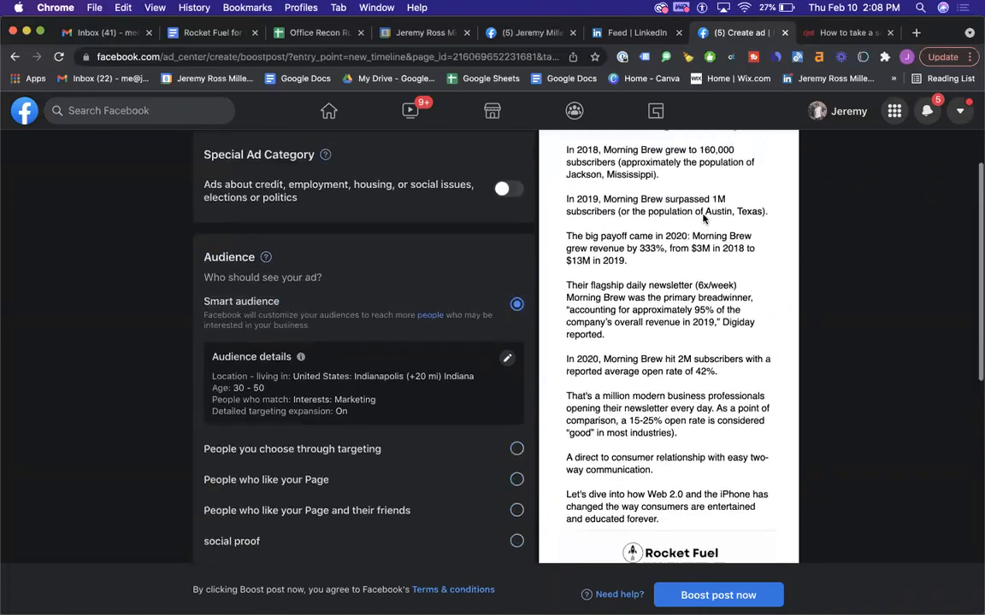
scroll(649, 325, down, 5)
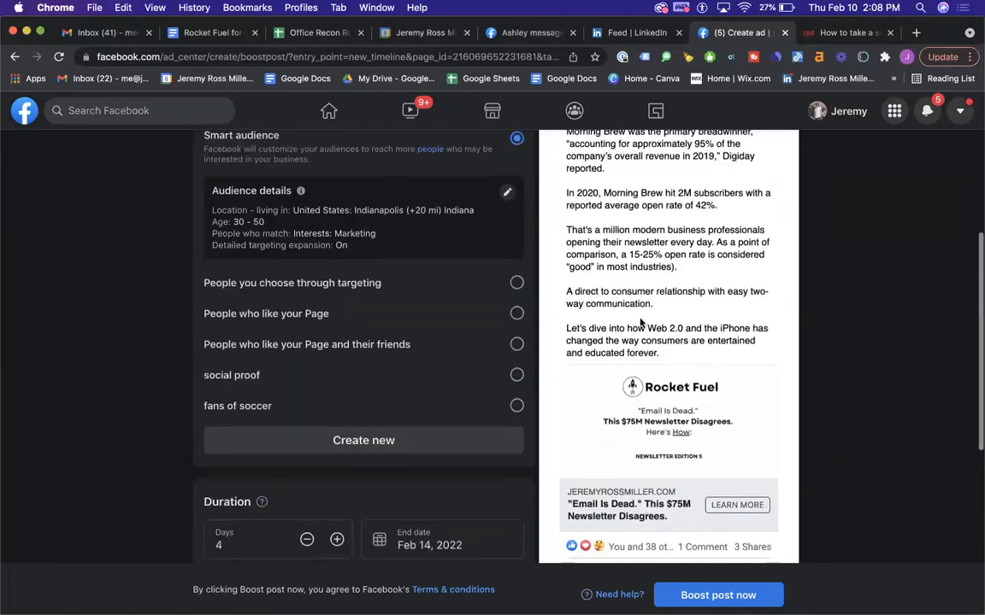
scroll(727, 333, up, 4)
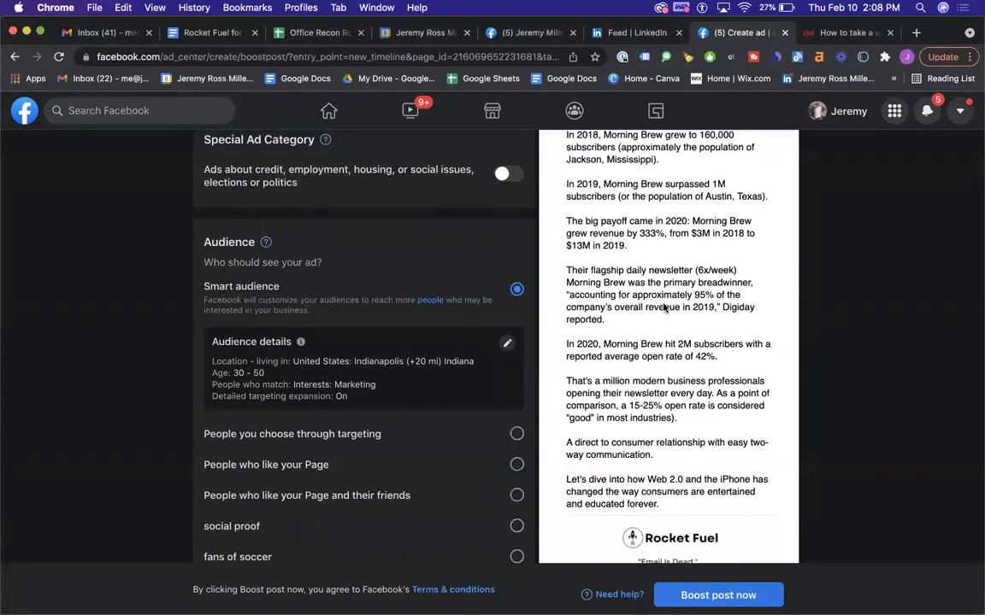
scroll(664, 308, up, 1)
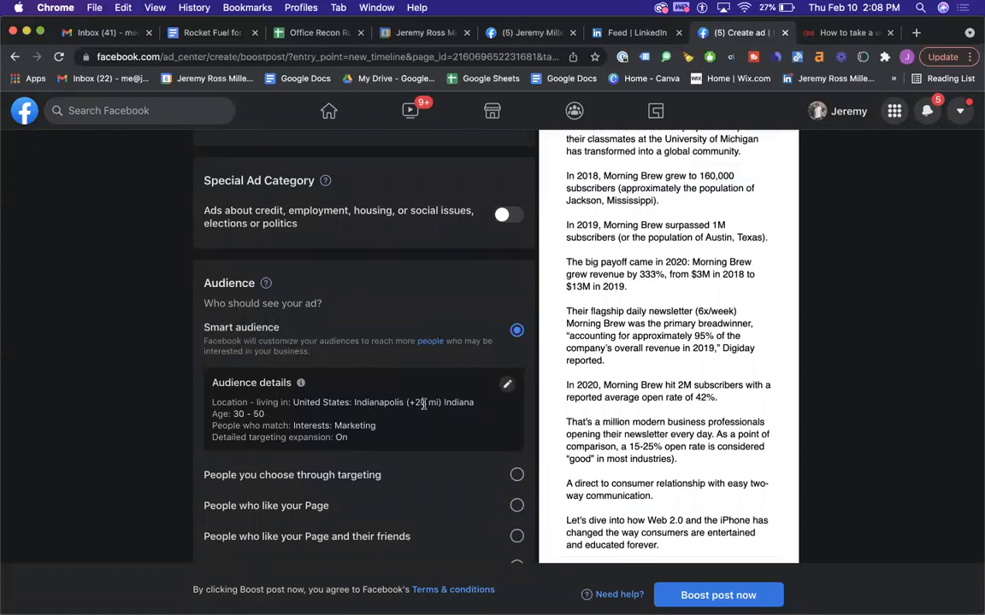
scroll(472, 334, down, 5)
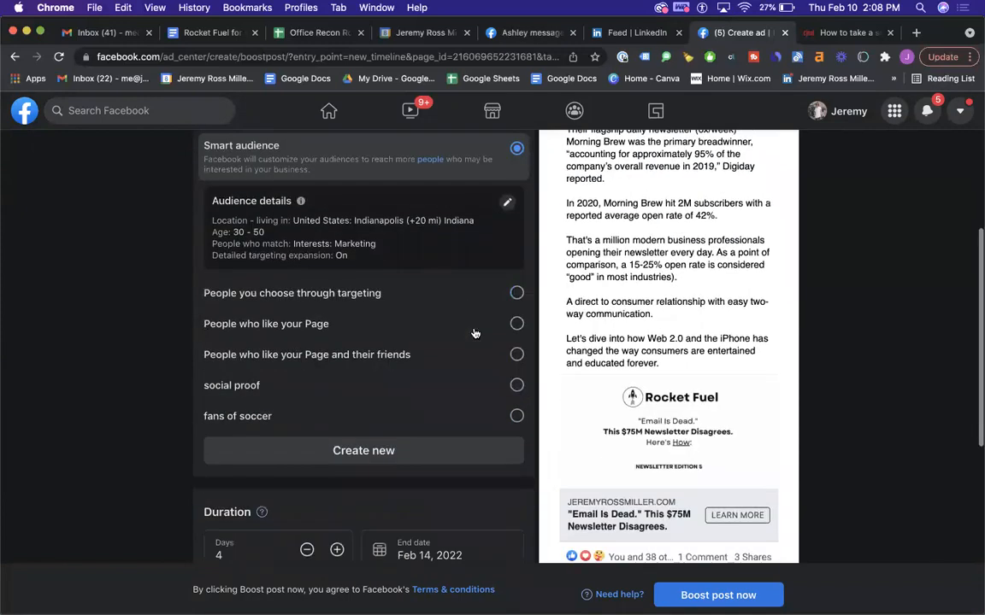
scroll(417, 410, up, 1)
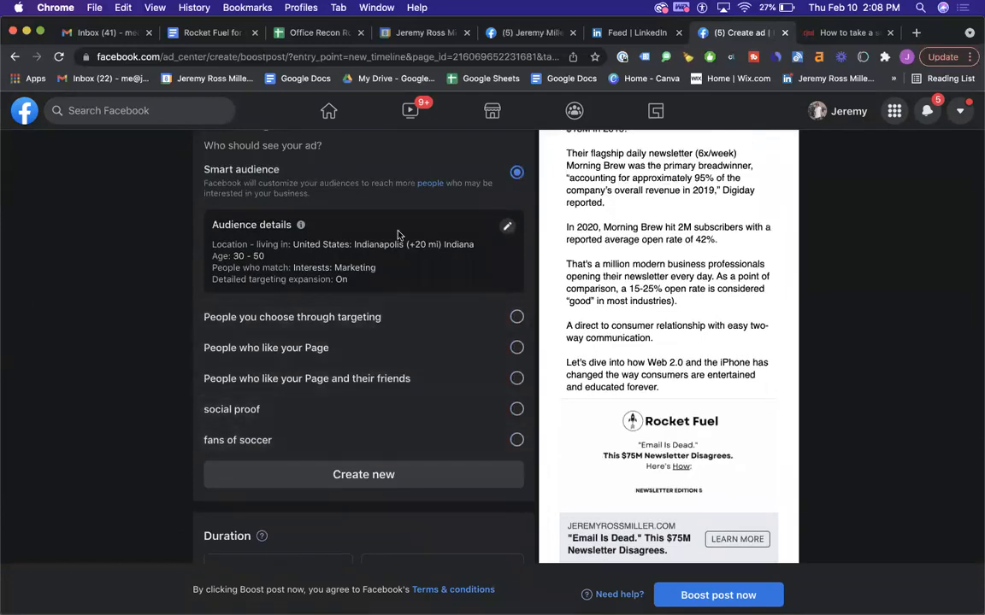
scroll(325, 342, up, 2)
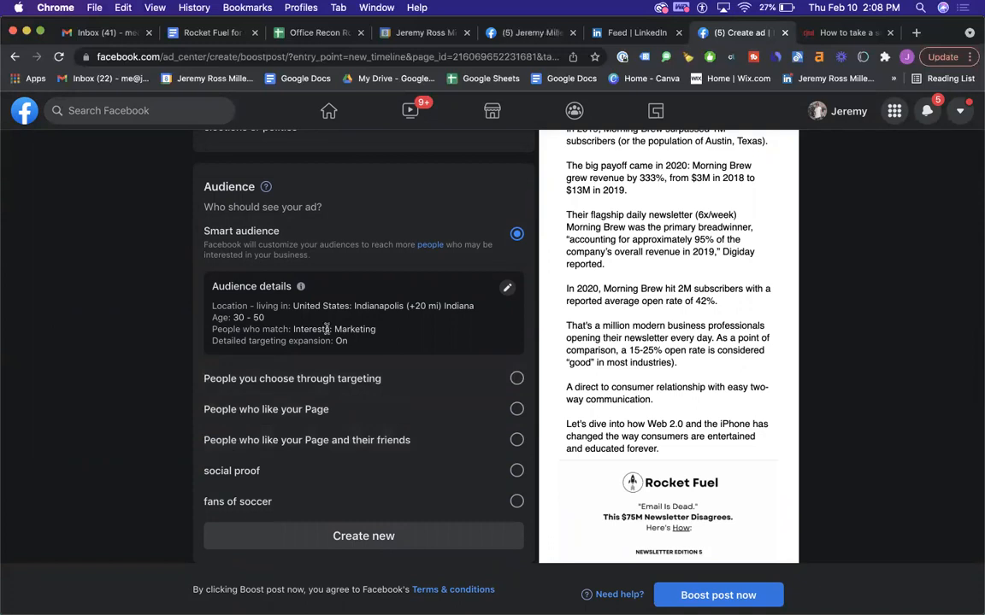
Step: Create a new audience named "Realtor Audience (1)" and set its age range to 30–50
click(342, 536)
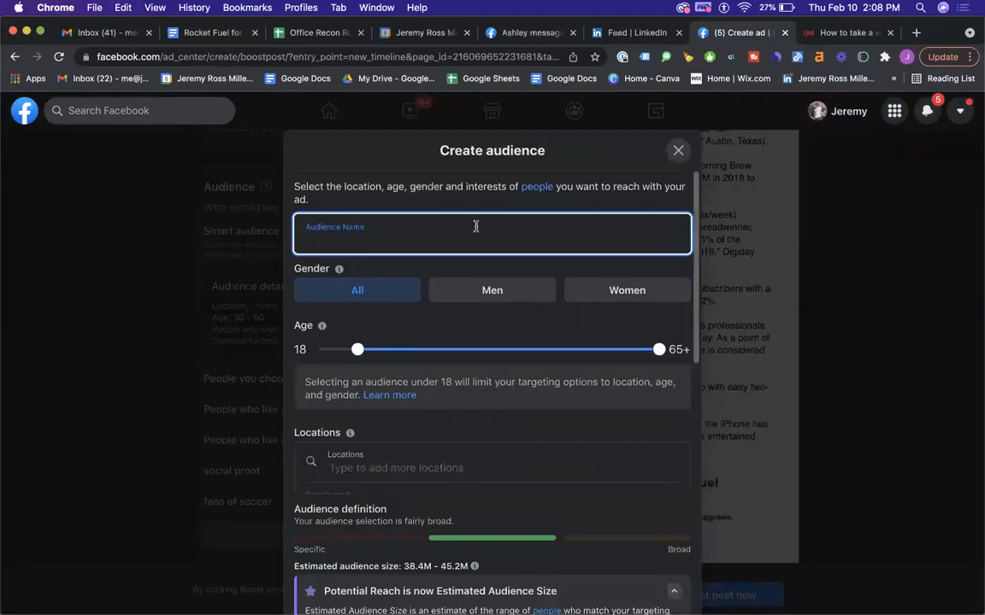
text(Realtor Audience (1)
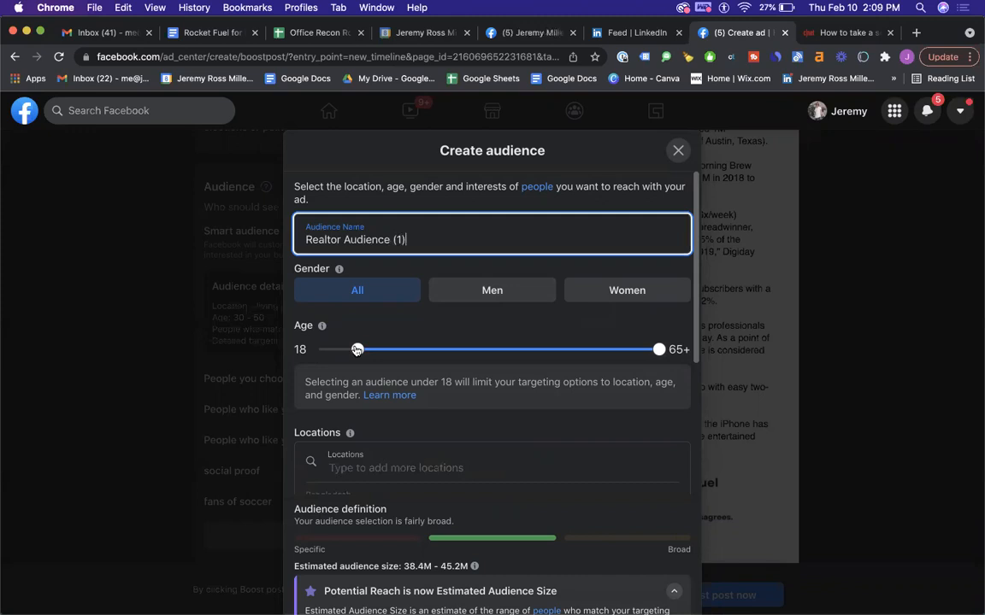
drag(357, 349, 401, 350)
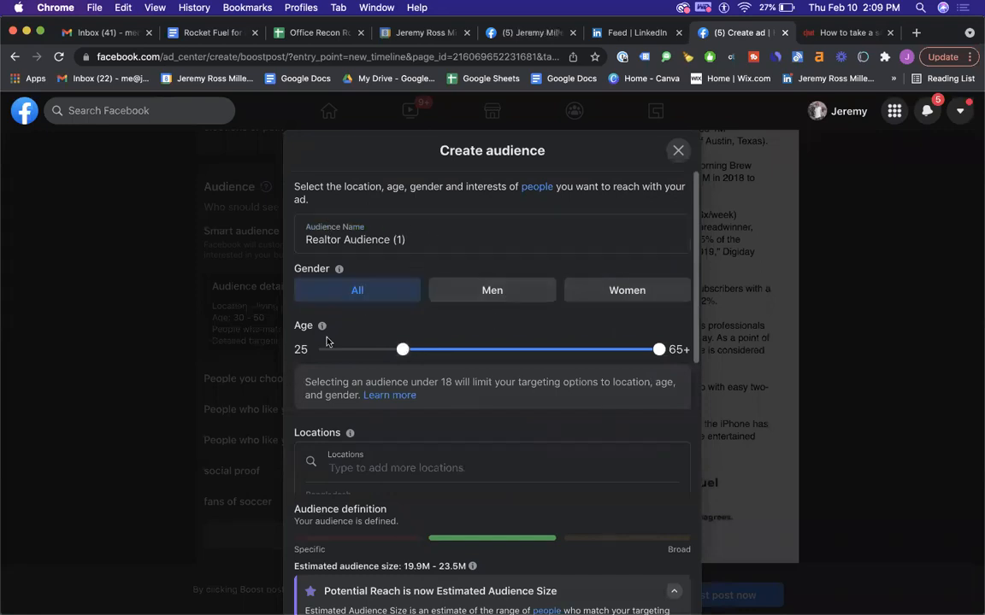
drag(658, 350, 563, 354)
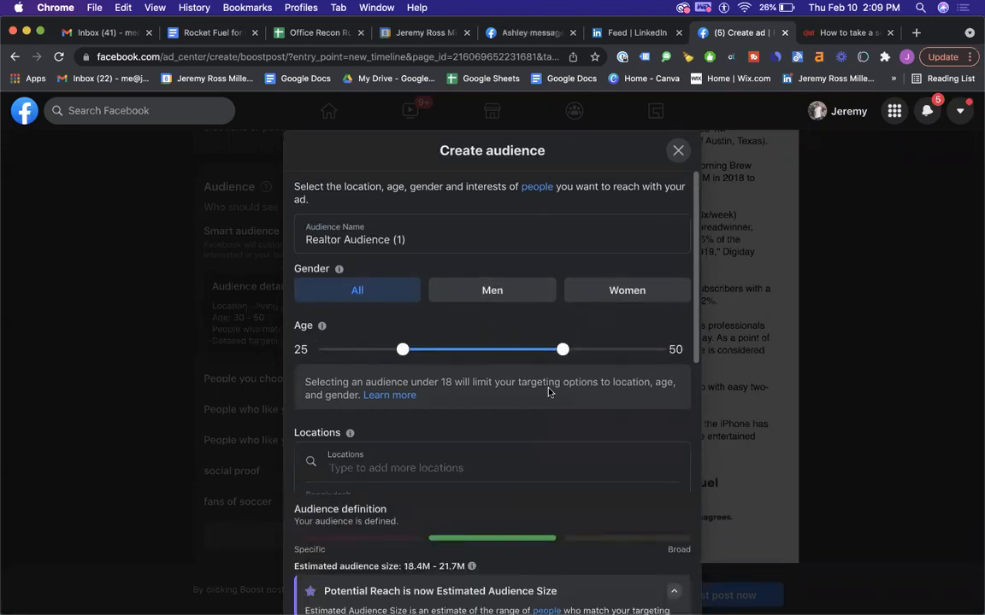
drag(402, 350, 435, 351)
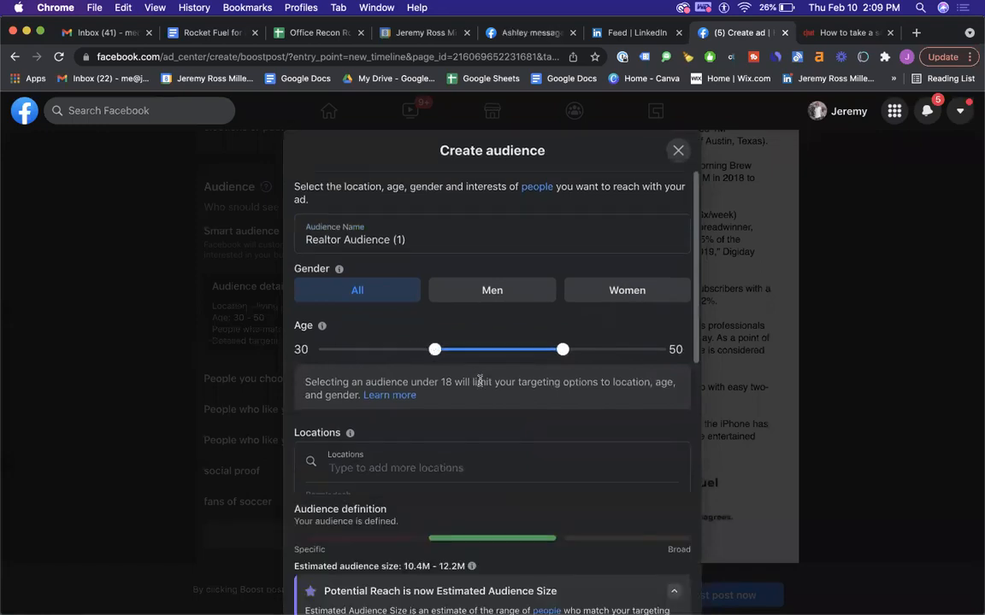
Step: Replace the Bangladesh location with the city of Indianapolis, Indiana, United States, and set its radius to 15 miles
scroll(484, 394, down, 2)
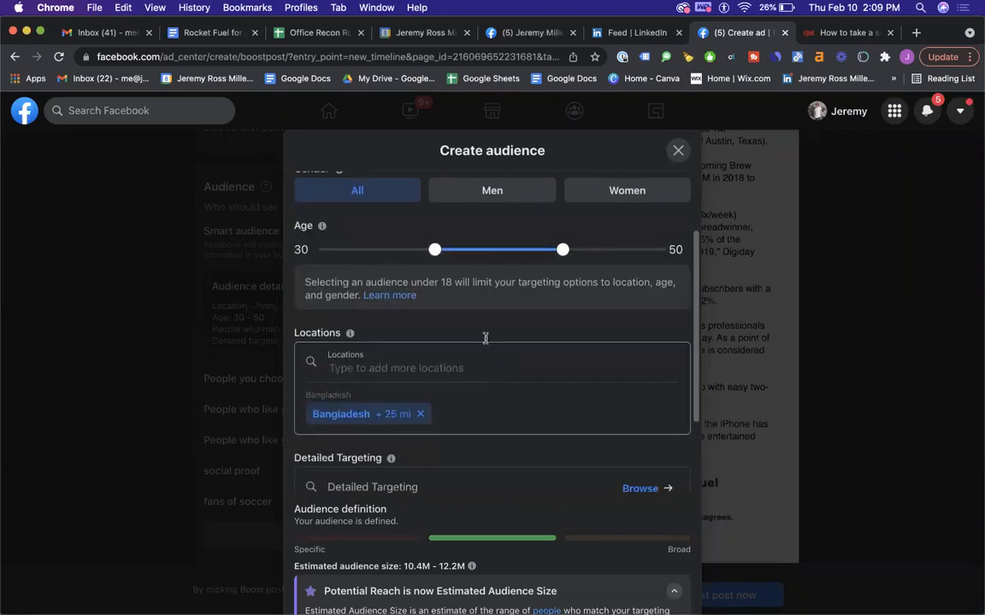
scroll(496, 305, down, 1)
click(420, 358)
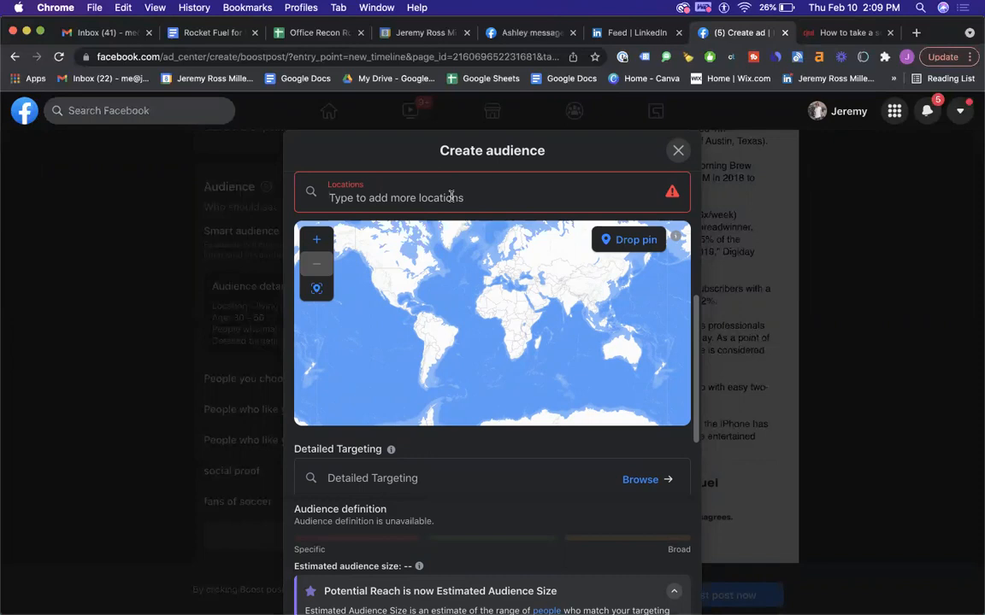
click(451, 196)
text(indianapolis)
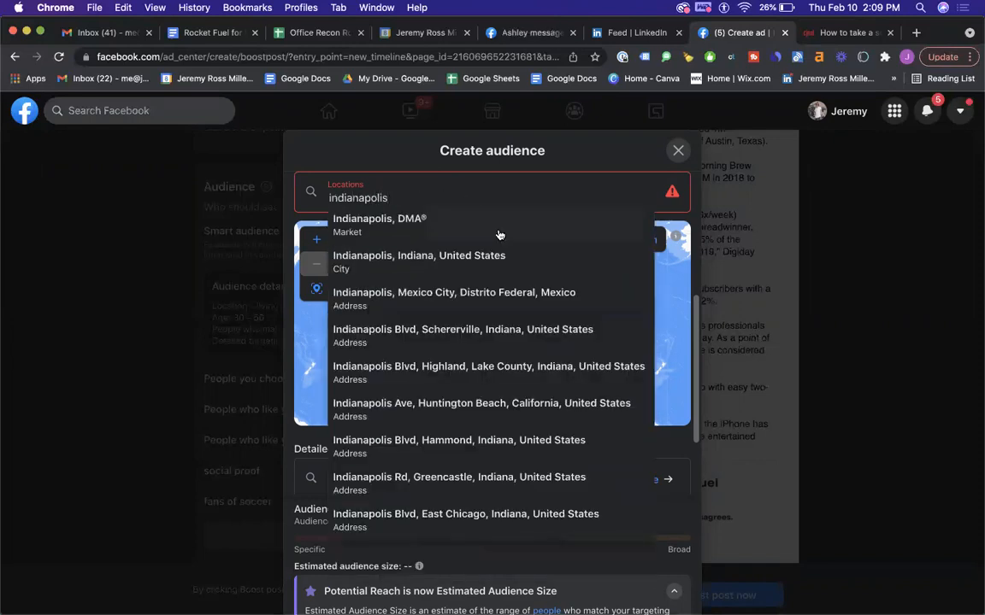
click(466, 271)
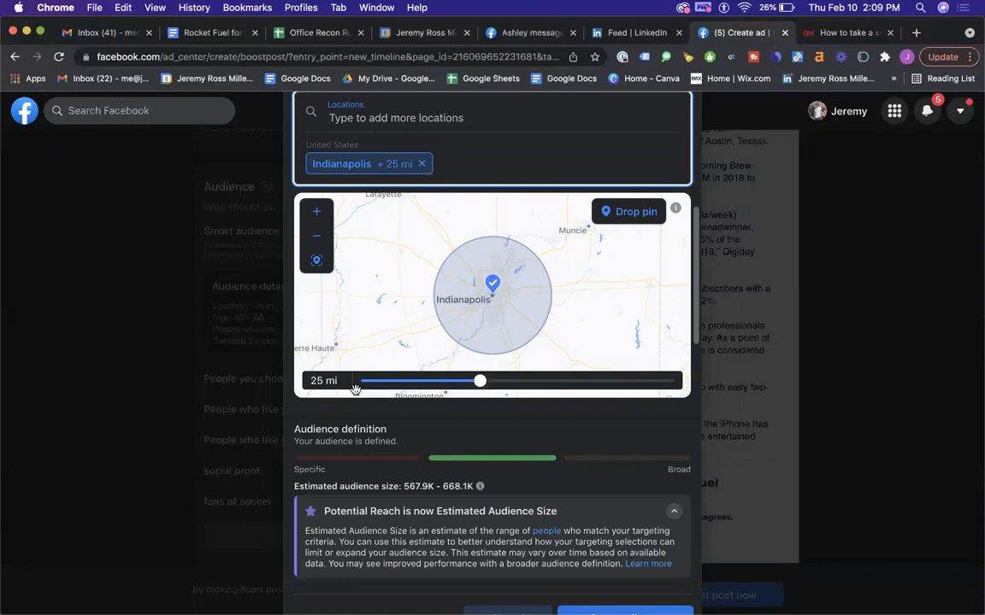
drag(480, 381, 405, 415)
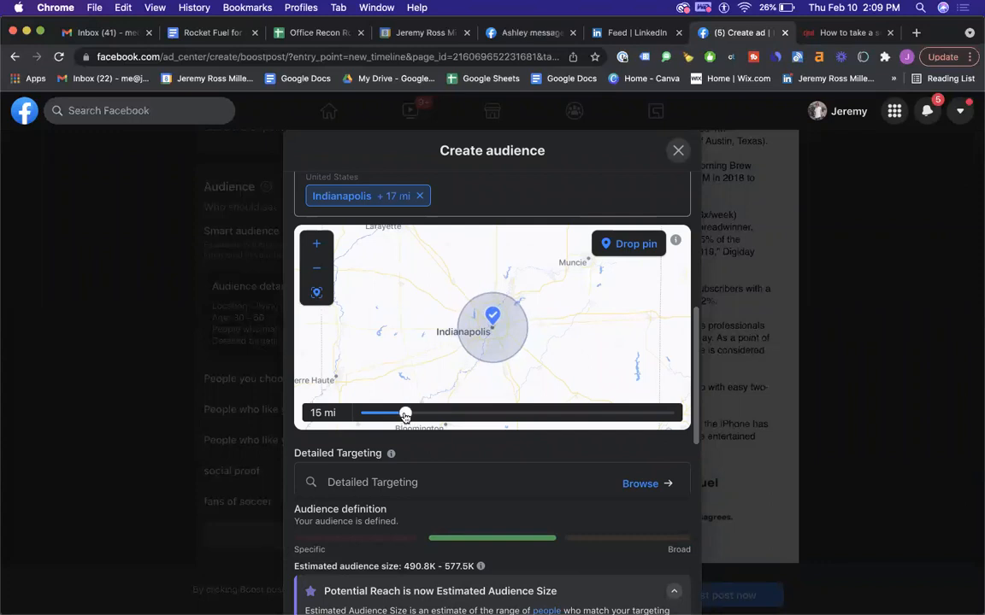
scroll(555, 496, down, 2)
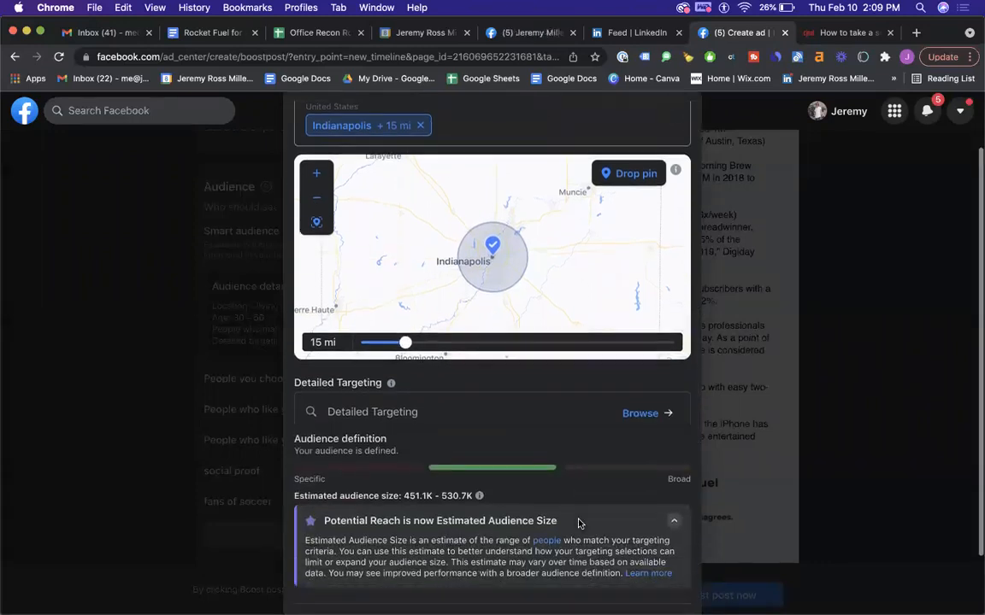
Step: Rename the audience as "Realtor Prospective Customer Audience (1)"
scroll(562, 446, up, 2)
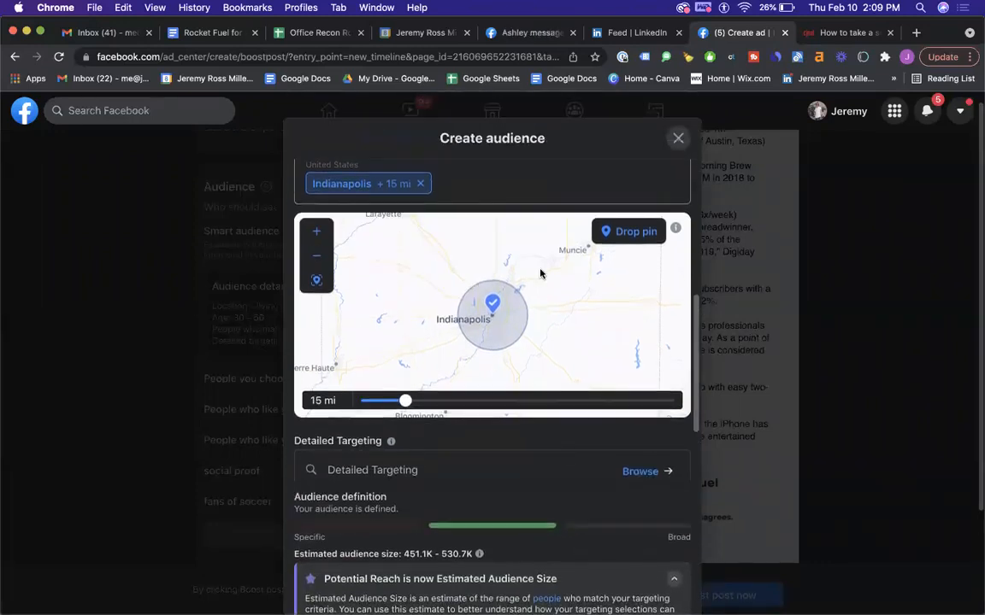
scroll(600, 202, up, 6)
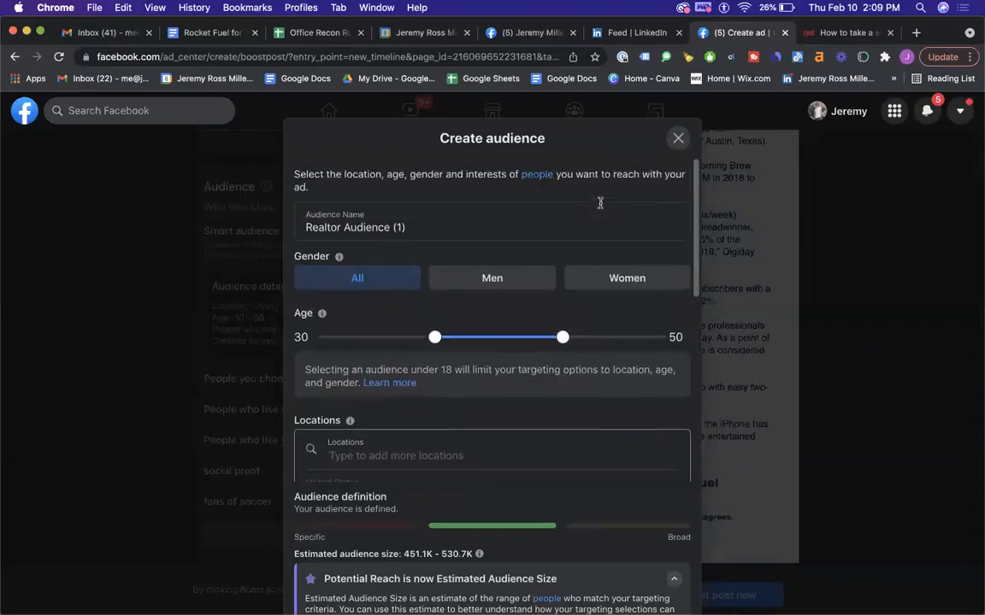
click(359, 221)
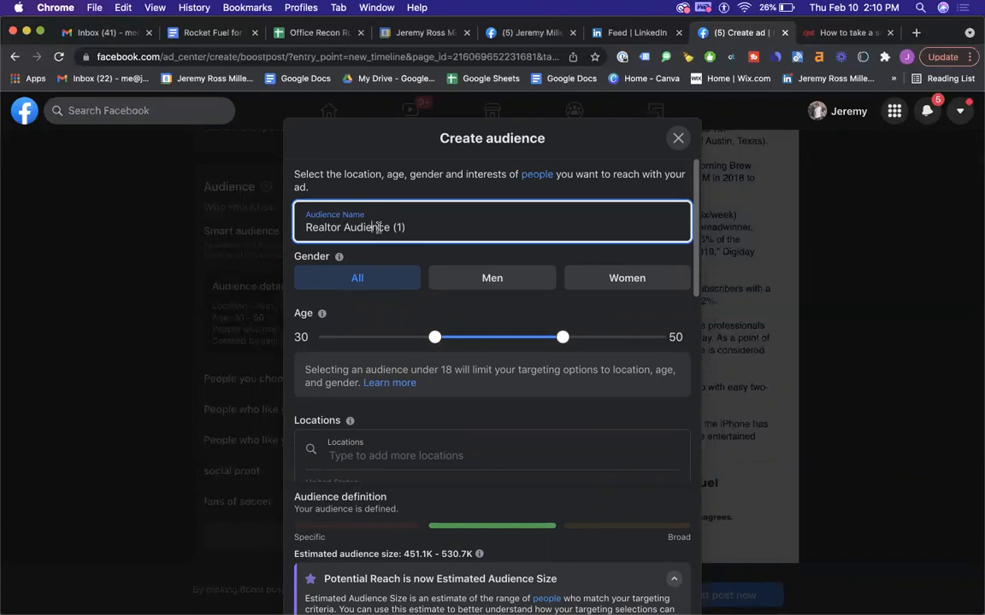
click(342, 227)
text(Prospective Customer)
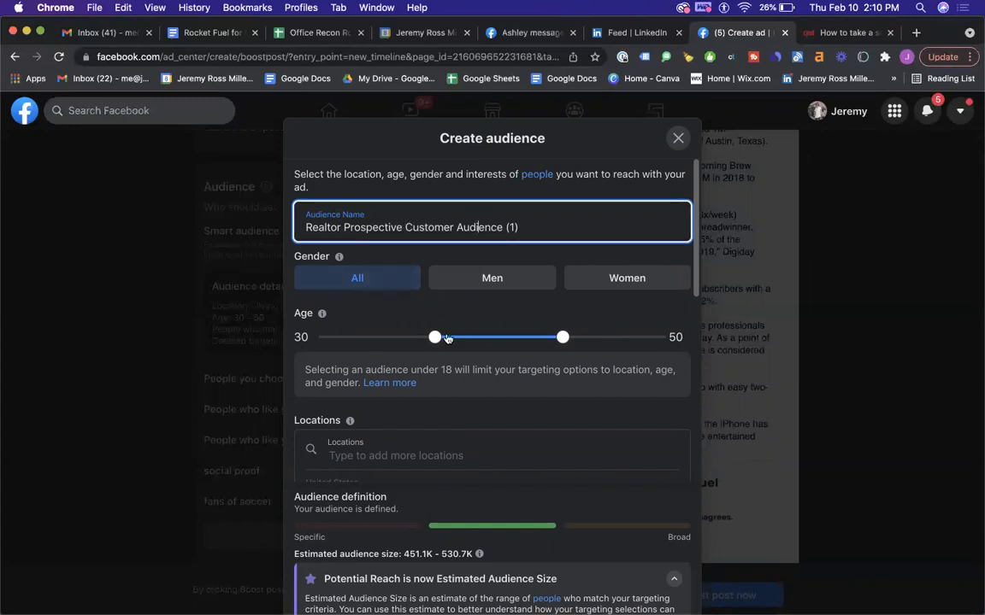
Step: Examine the new audience's location, targeting suggestions and estimated audience size, and dismiss the notification popup
scroll(512, 339, down, 5)
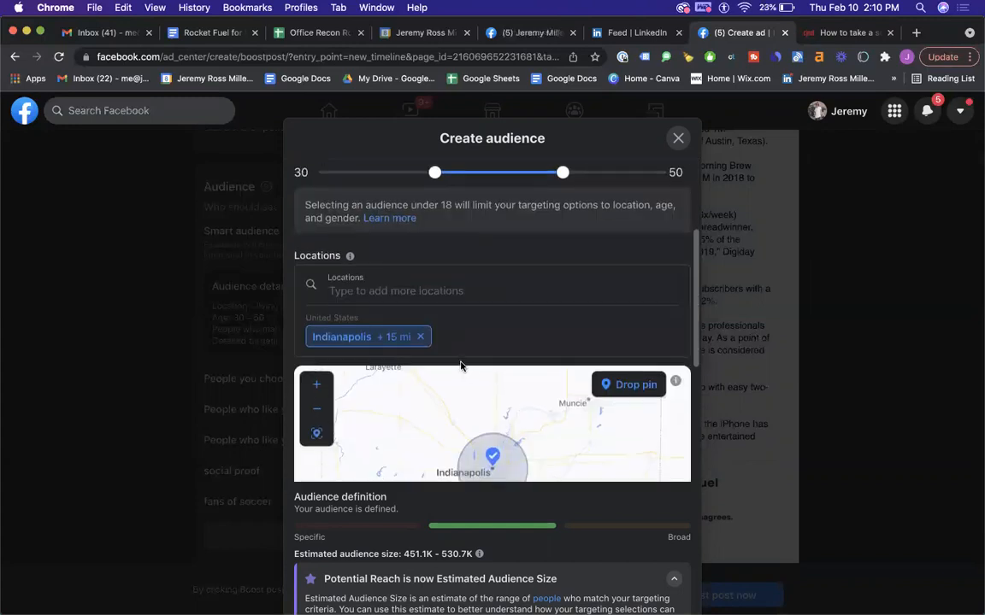
scroll(456, 339, down, 2)
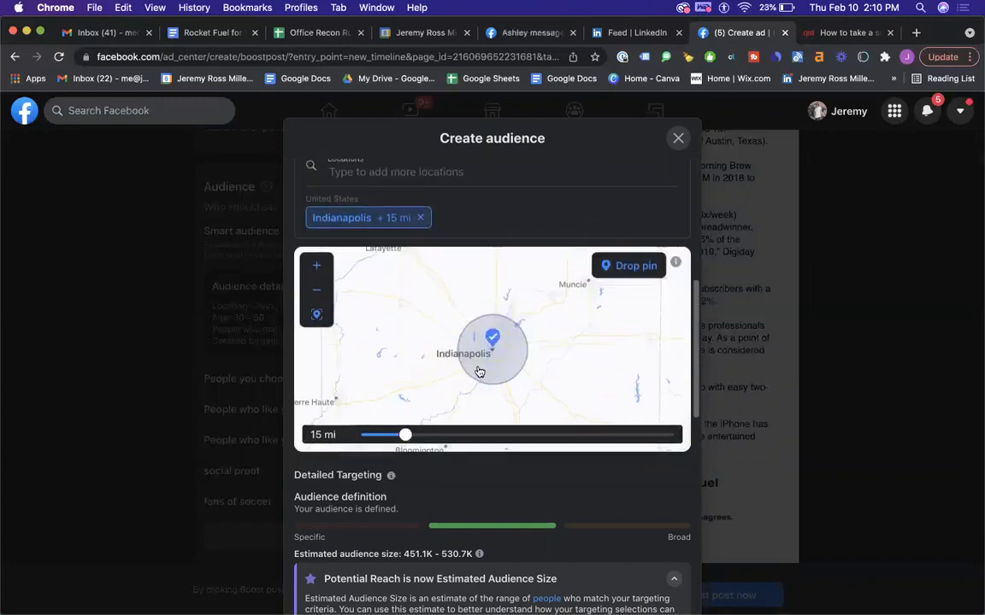
scroll(452, 458, down, 3)
scroll(453, 461, down, 3)
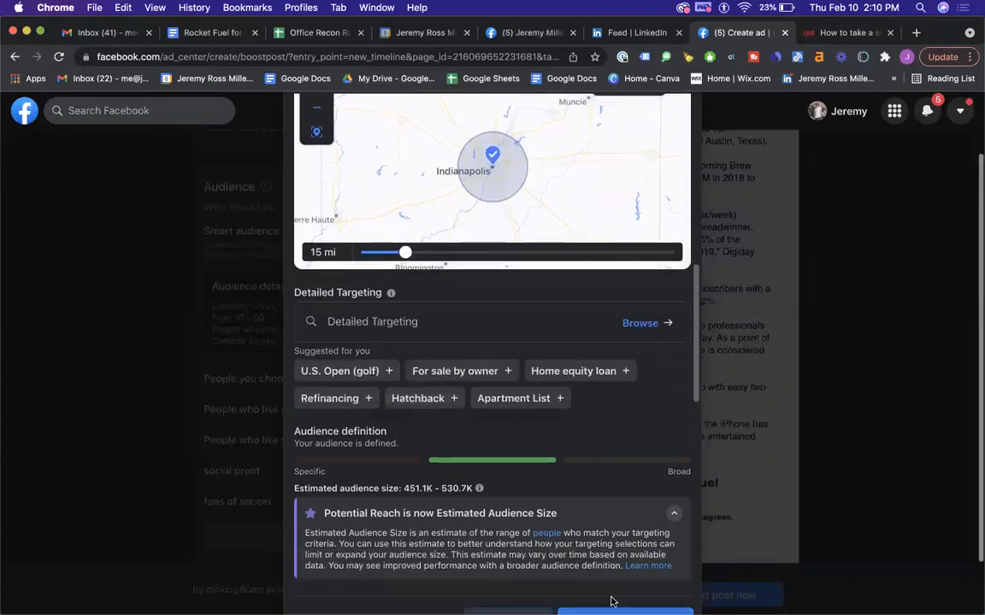
drag(362, 488, 462, 489)
click(414, 490)
click(461, 488)
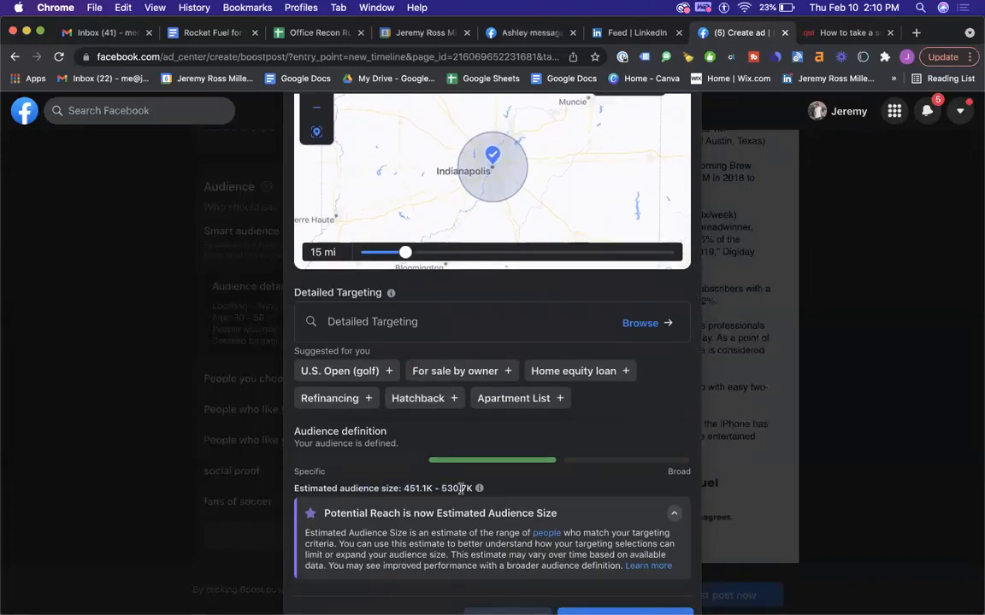
scroll(461, 489, down, 2)
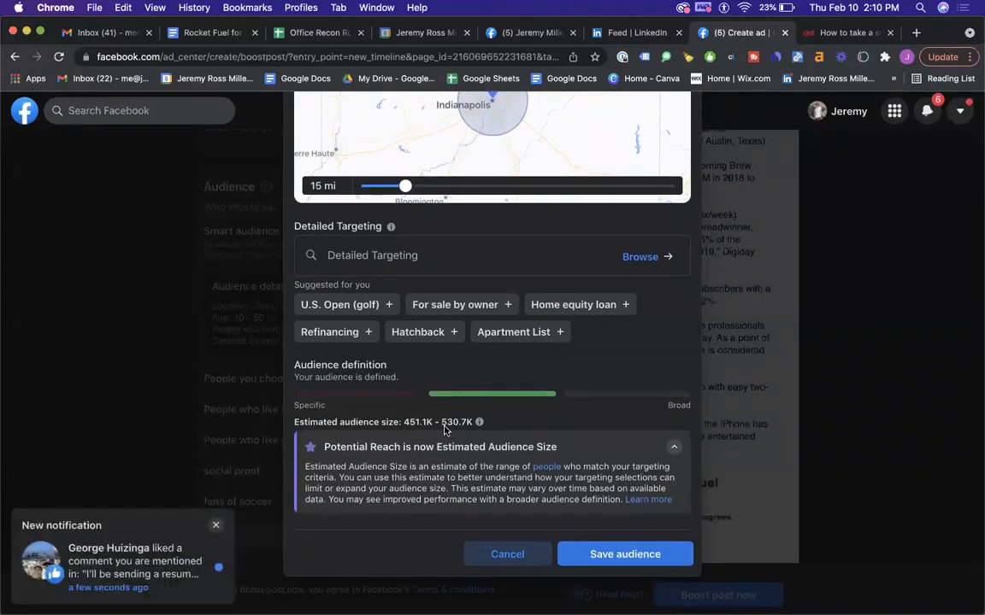
click(215, 532)
scroll(493, 422, up, 1)
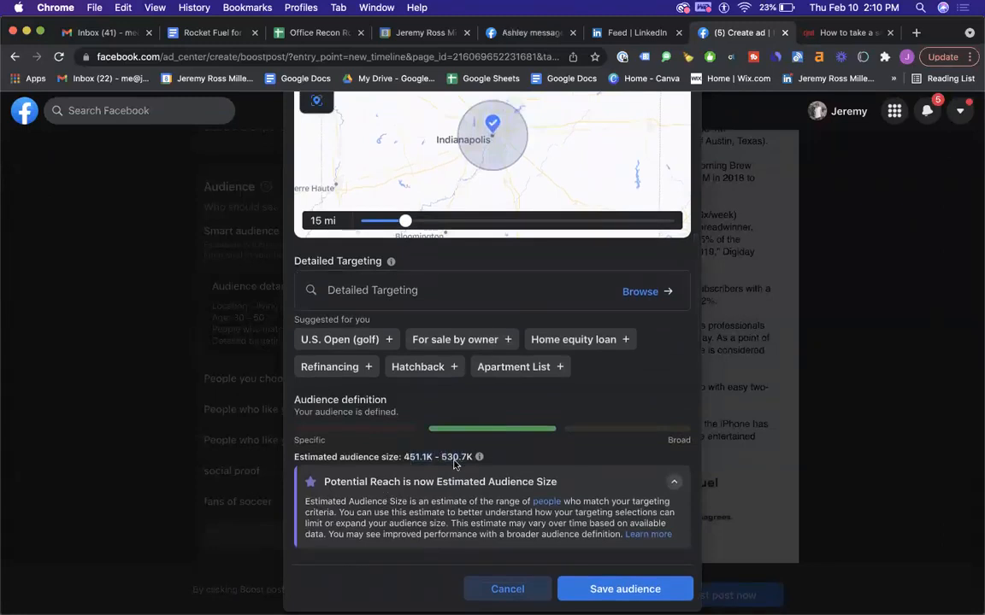
Step: Add the Zillow interest to the audience's detailed targeting
click(441, 290)
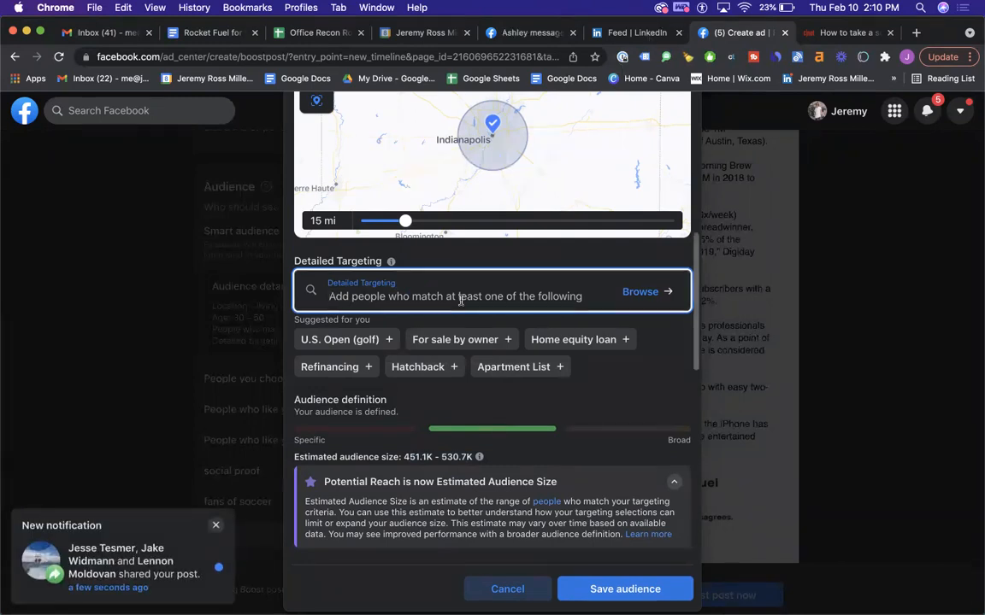
text(zillow)
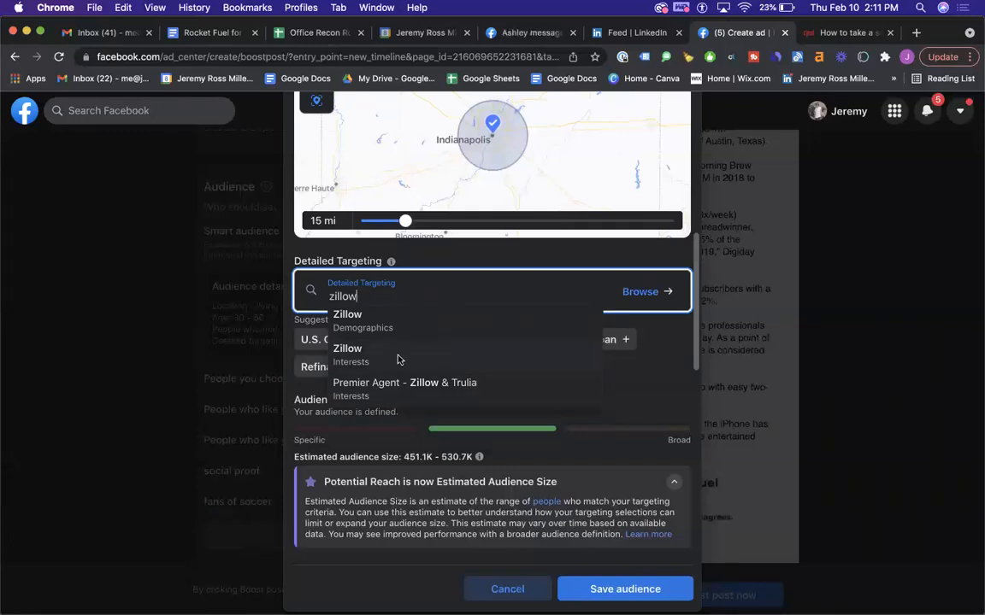
click(397, 359)
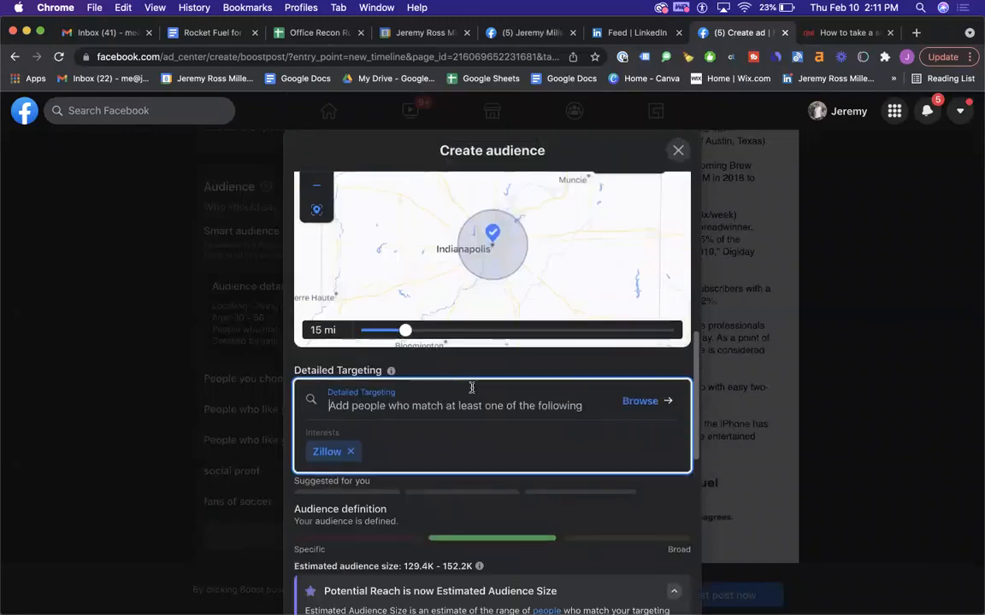
Step: Check the estimated audience size and audience definition, and save the audience
scroll(584, 450, down, 2)
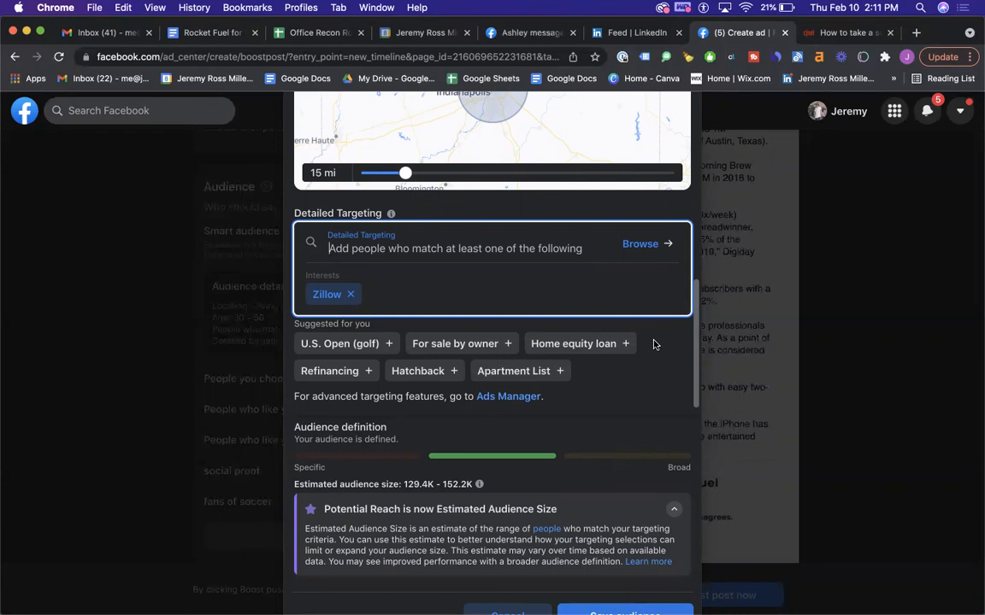
scroll(655, 344, down, 1)
click(411, 482)
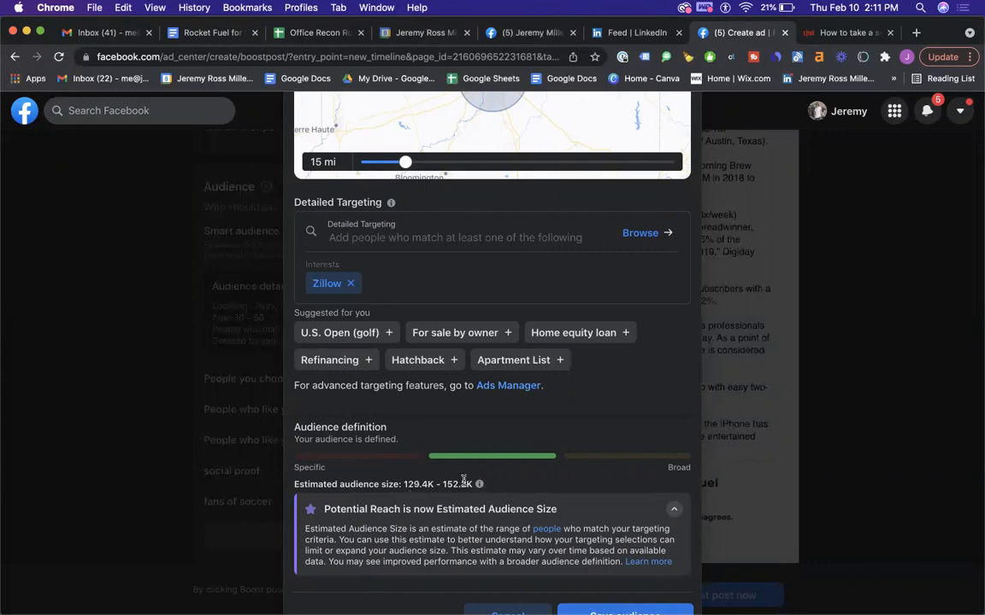
scroll(479, 342, up, 5)
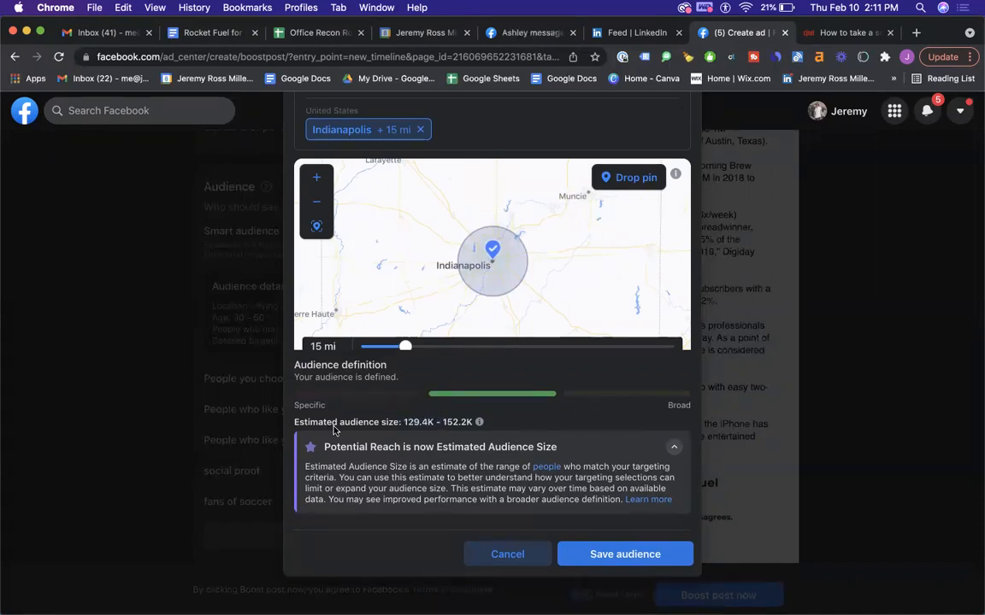
drag(308, 422, 458, 418)
click(454, 422)
click(337, 396)
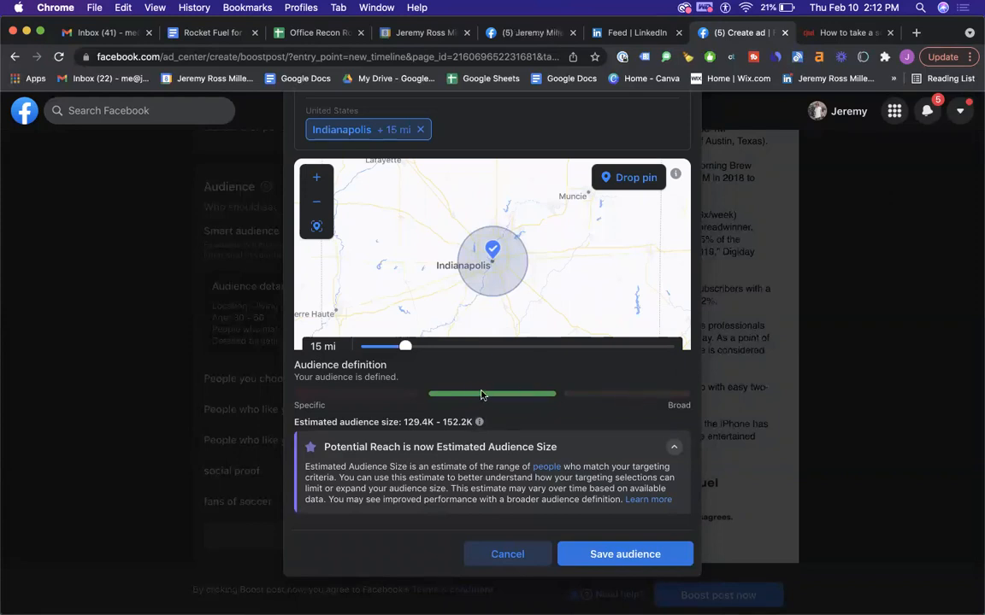
click(623, 555)
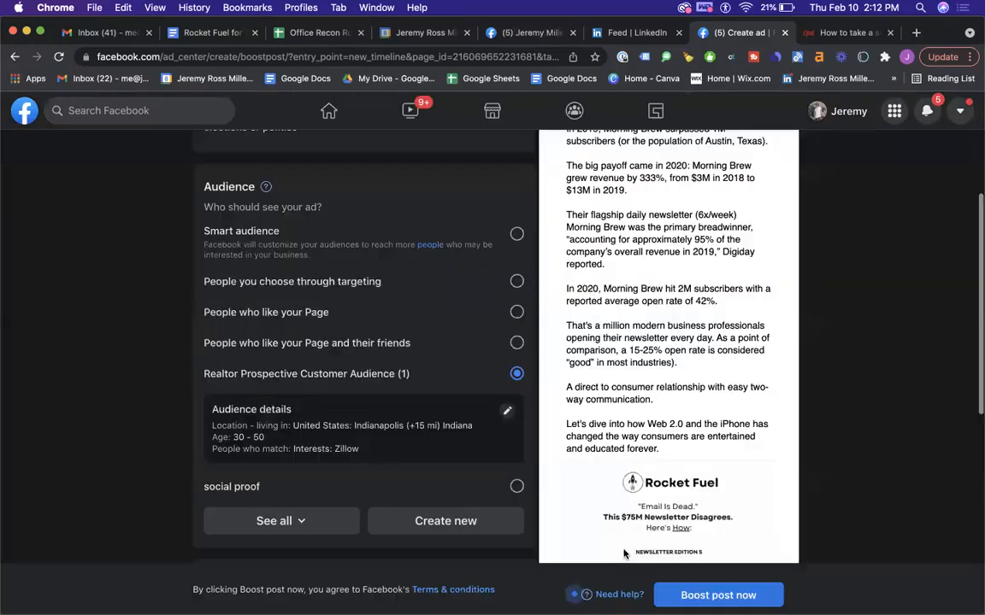
Step: Examine the ad preview and the saved audience's details on the boost post page
scroll(354, 379, up, 5)
scroll(355, 378, up, 2)
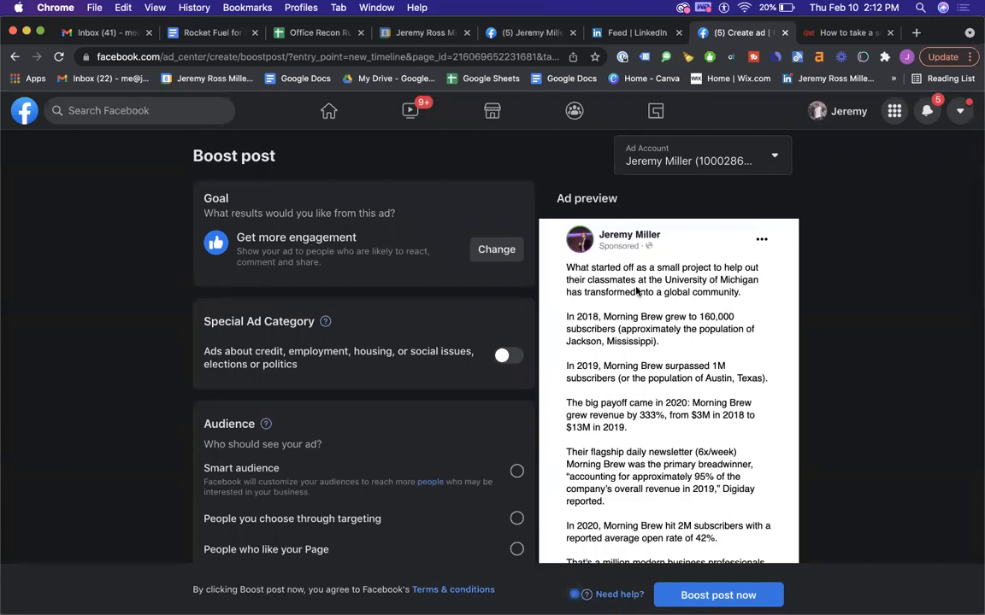
drag(571, 199, 628, 202)
click(629, 202)
drag(562, 200, 620, 200)
click(626, 299)
scroll(628, 353, down, 2)
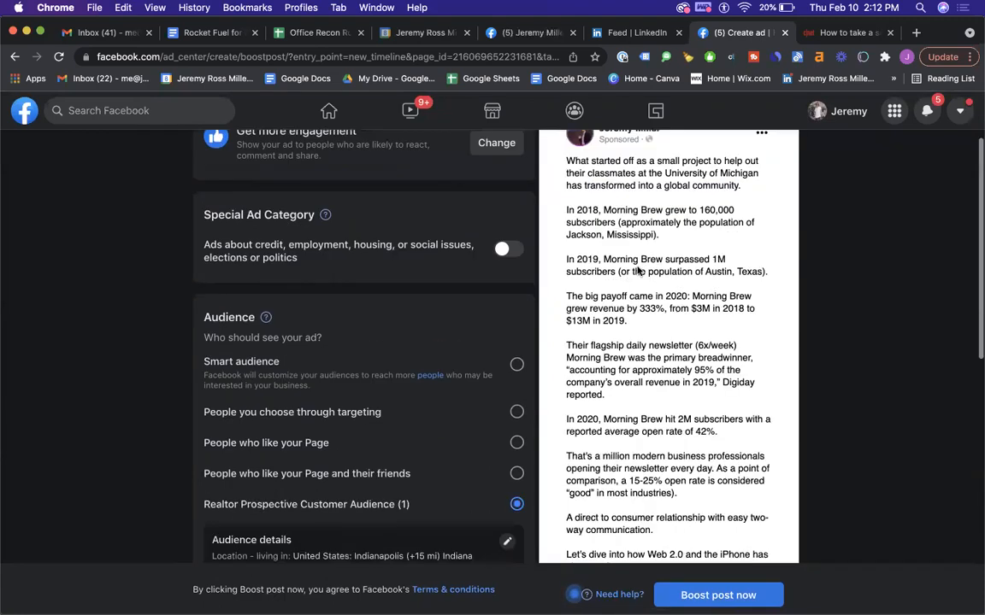
scroll(637, 341, down, 1)
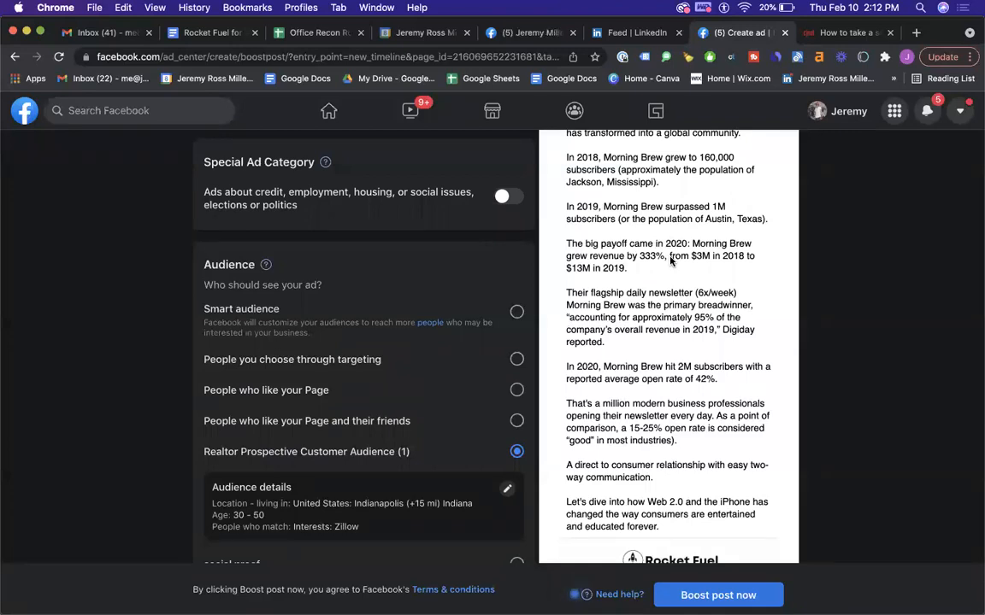
scroll(624, 282, up, 3)
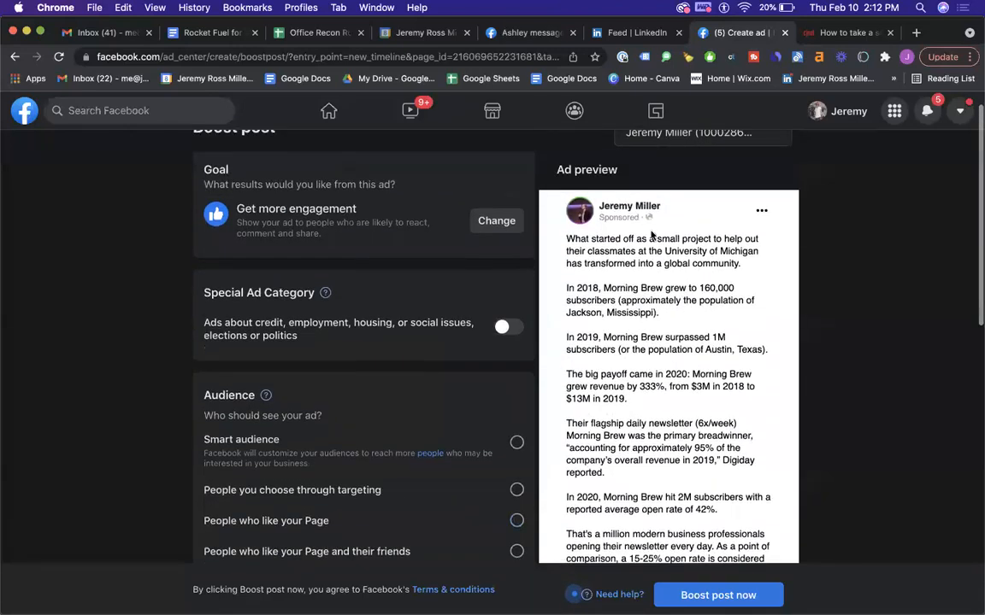
scroll(651, 236, down, 8)
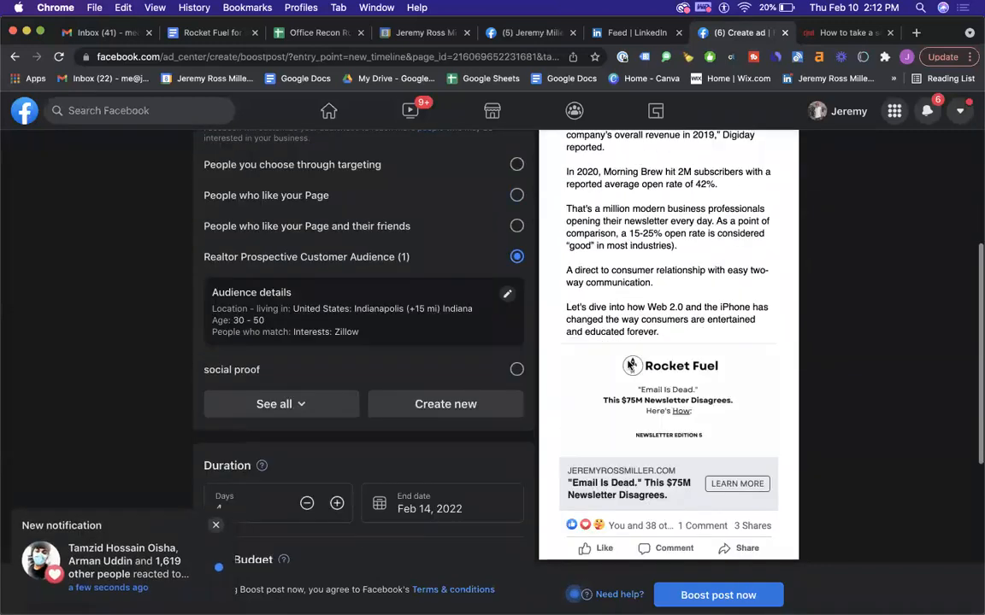
scroll(432, 265, up, 2)
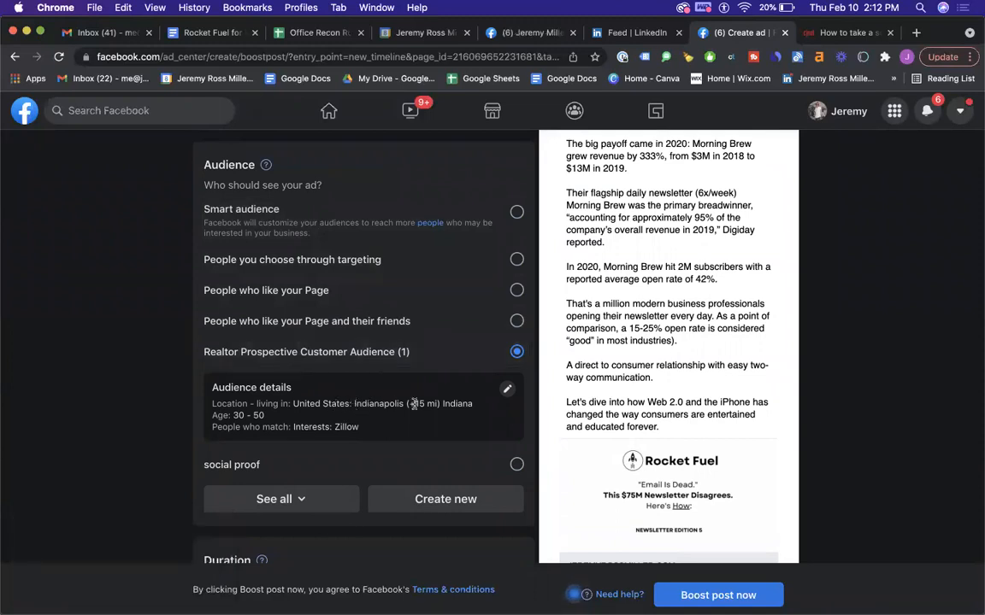
Step: Set the boost's duration to 30 days
scroll(409, 406, down, 1)
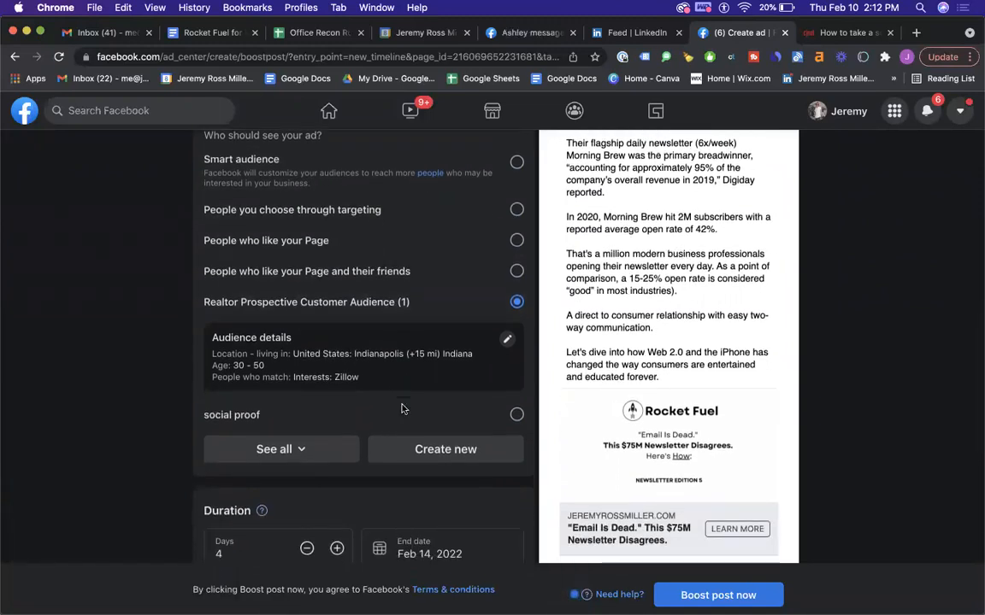
scroll(402, 402, down, 4)
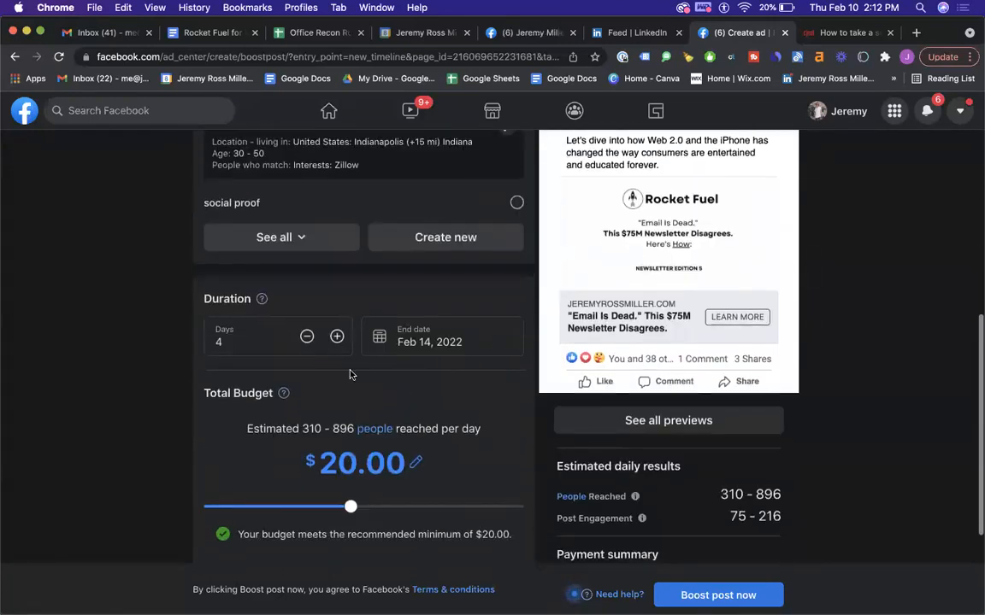
scroll(287, 376, down, 1)
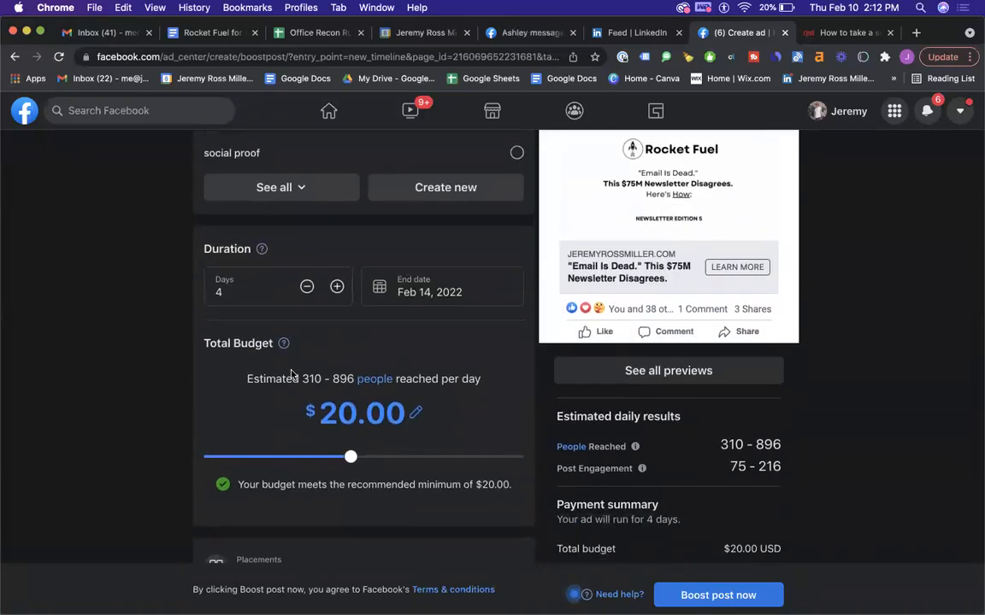
click(265, 288)
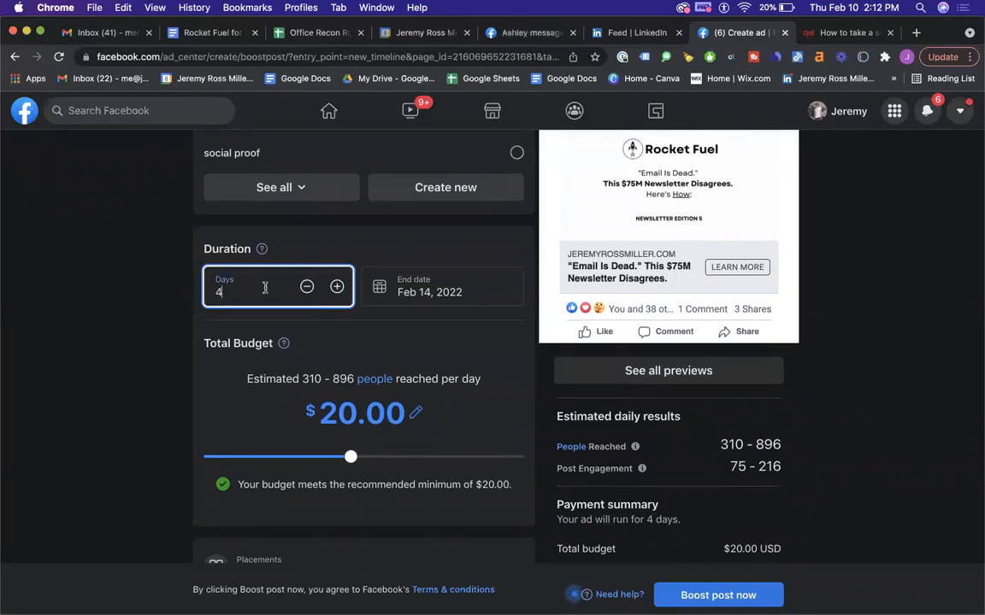
text(30)
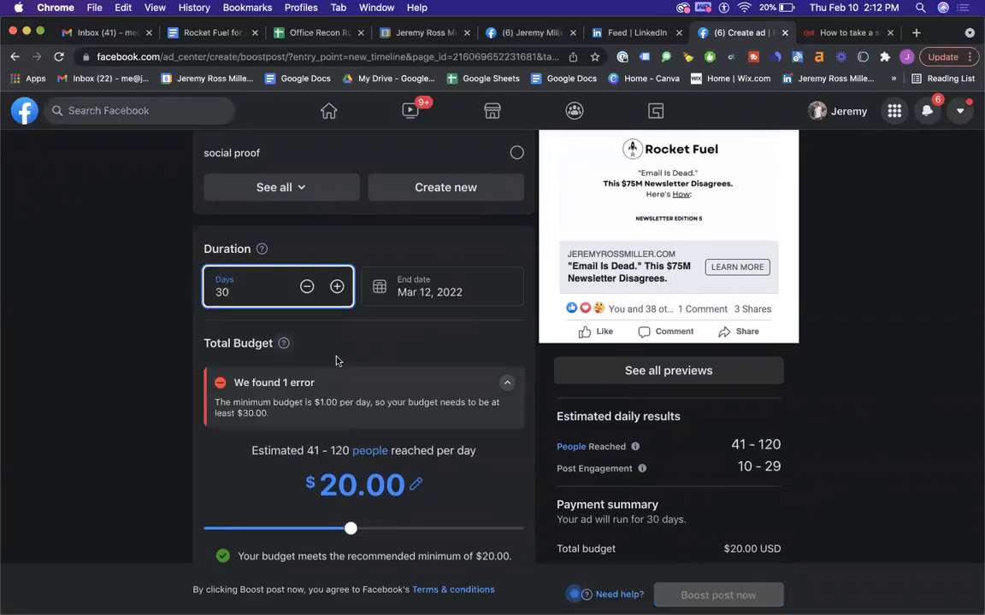
Step: Try a total budget of $1 for the boost
click(344, 478)
text(1)
click(191, 473)
scroll(281, 470, down, 1)
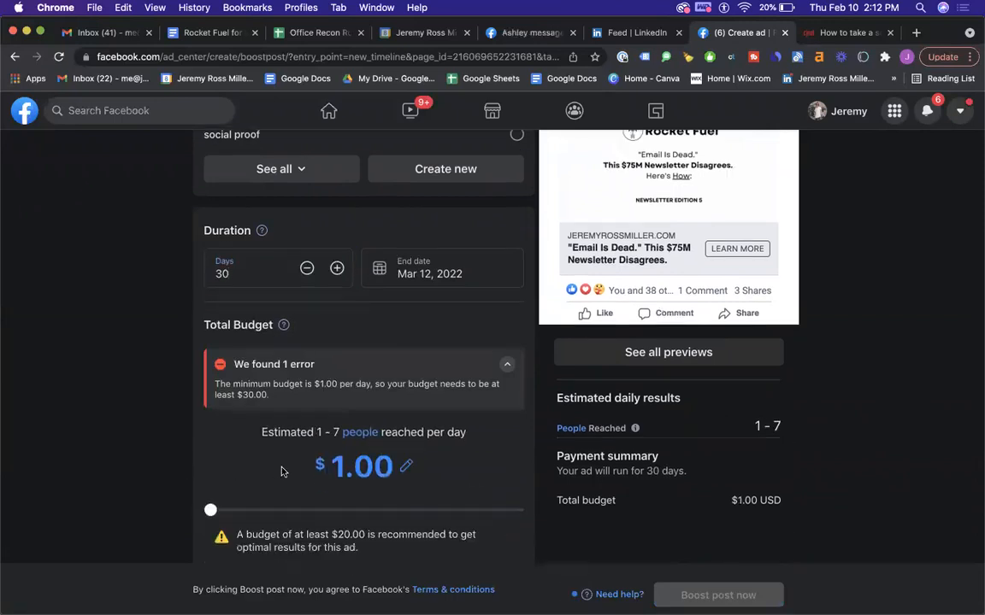
Step: Set the total budget to $30 and check the estimated number of people reached per day
click(362, 416)
text(30)
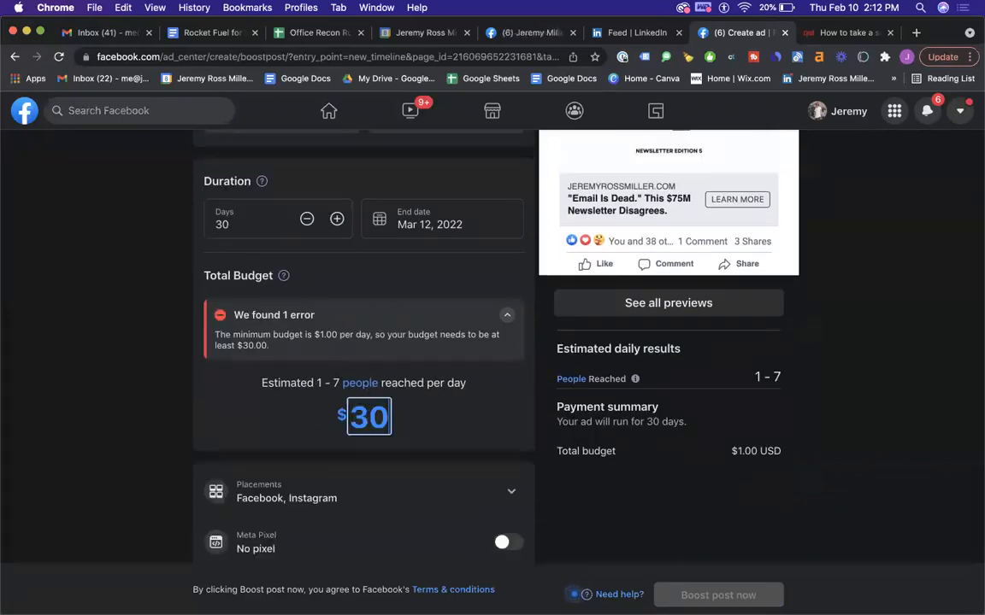
click(165, 453)
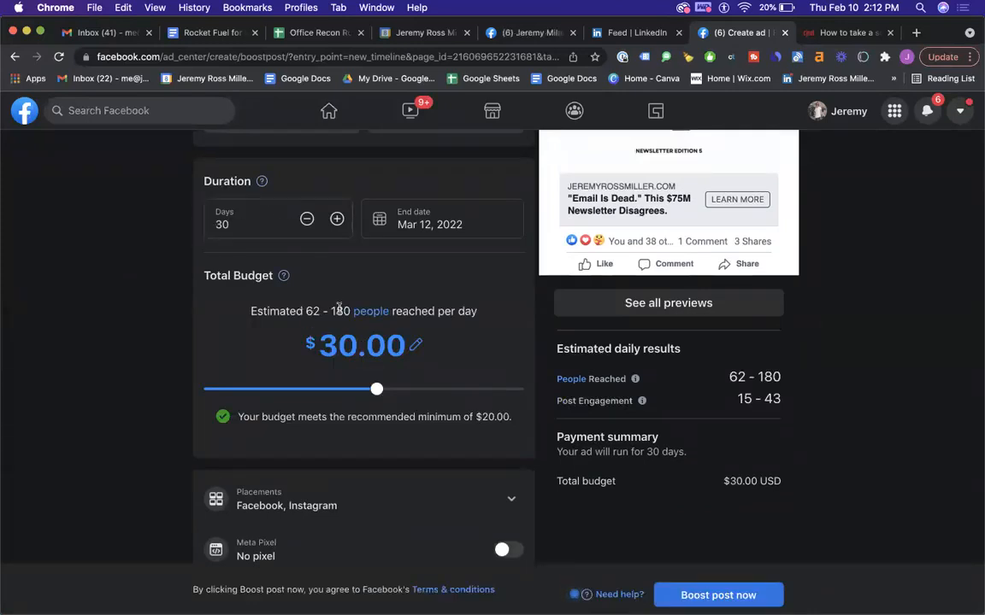
drag(303, 310, 448, 310)
click(449, 311)
Step: Change the total budget to $200 to compare the estimated daily reach
scroll(598, 291, up, 2)
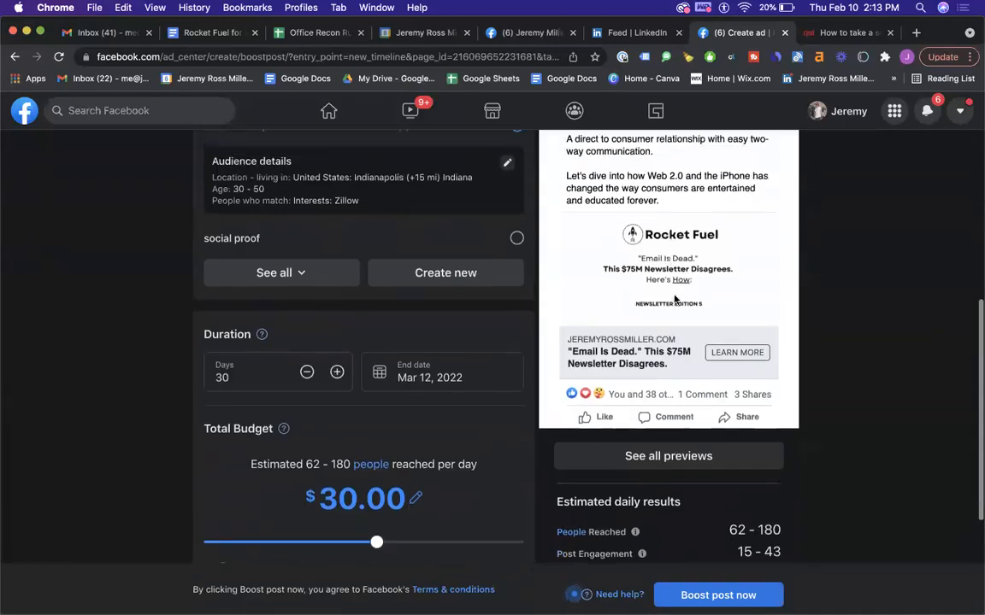
scroll(706, 298, down, 2)
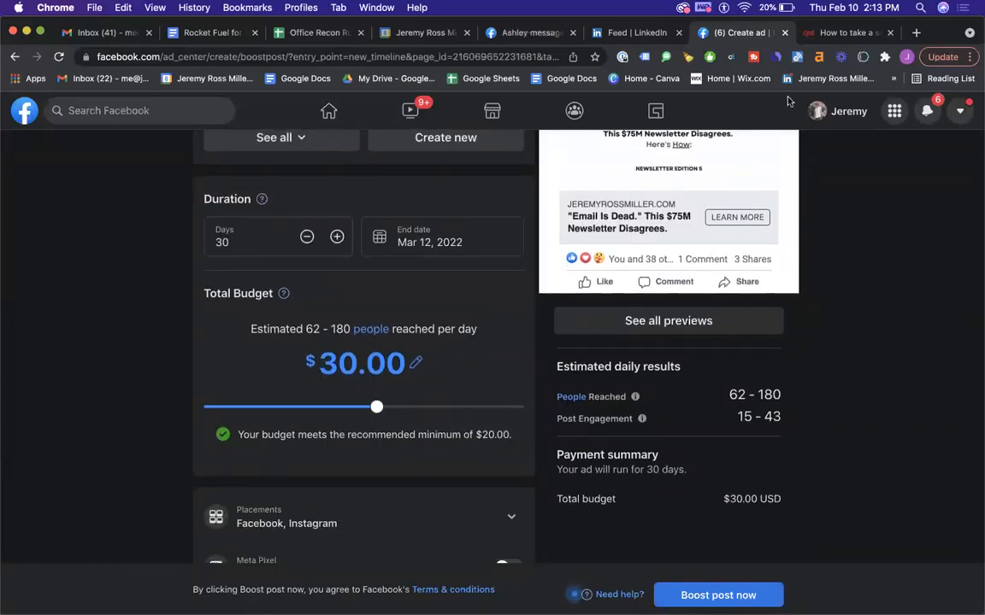
scroll(347, 334, up, 10)
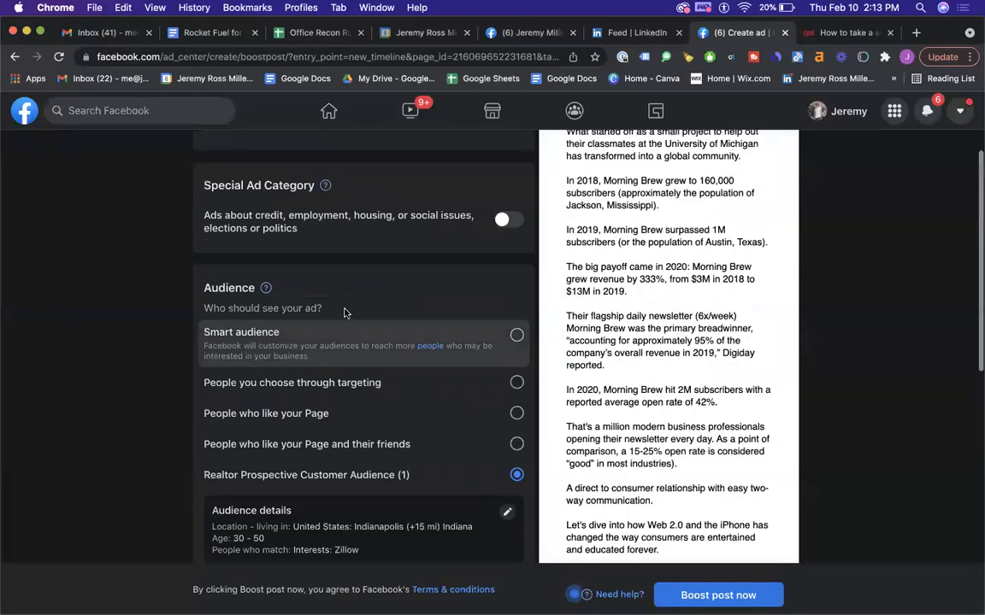
scroll(359, 410, down, 9)
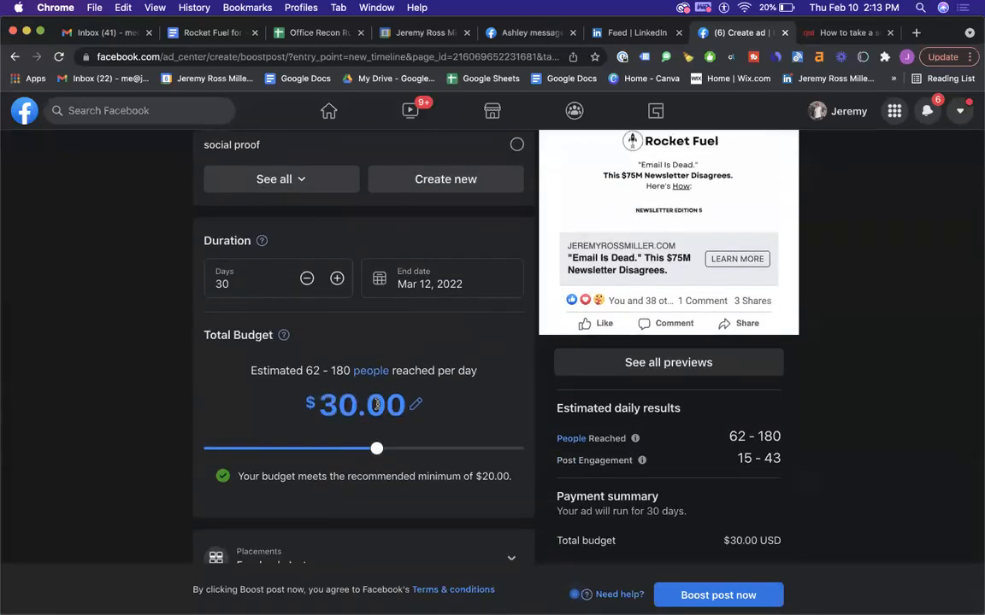
click(359, 405)
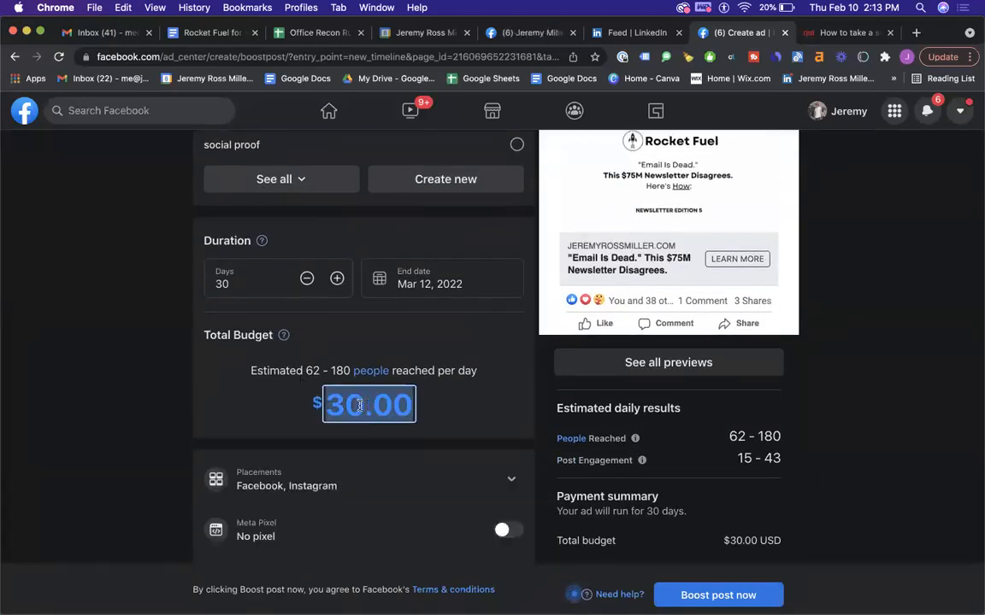
text(200)
key(Return)
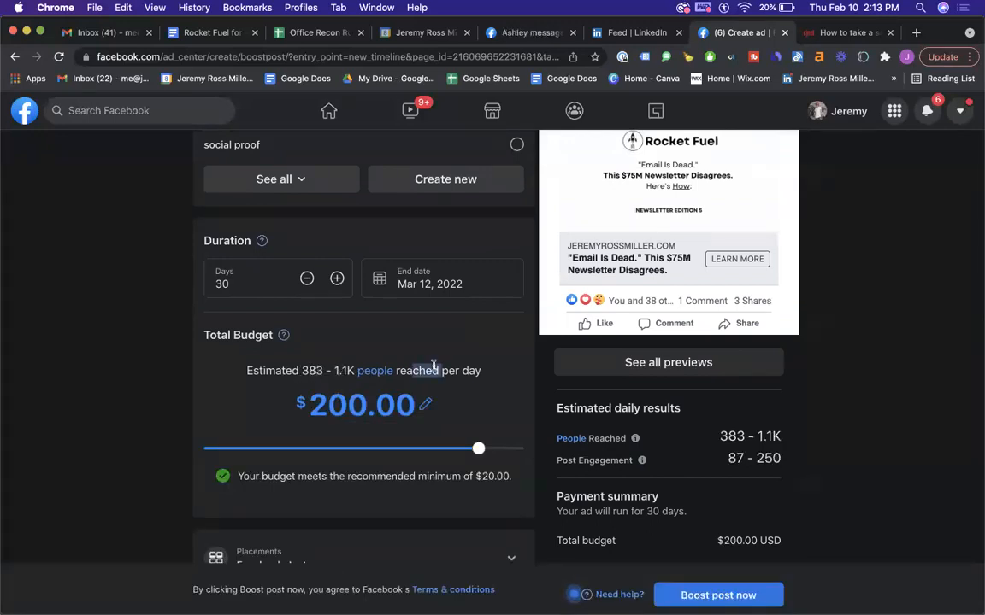
Step: Set the total budget back to $30
click(372, 400)
text(29)
key(BackSpace)
key(BackSpace)
text(2030)
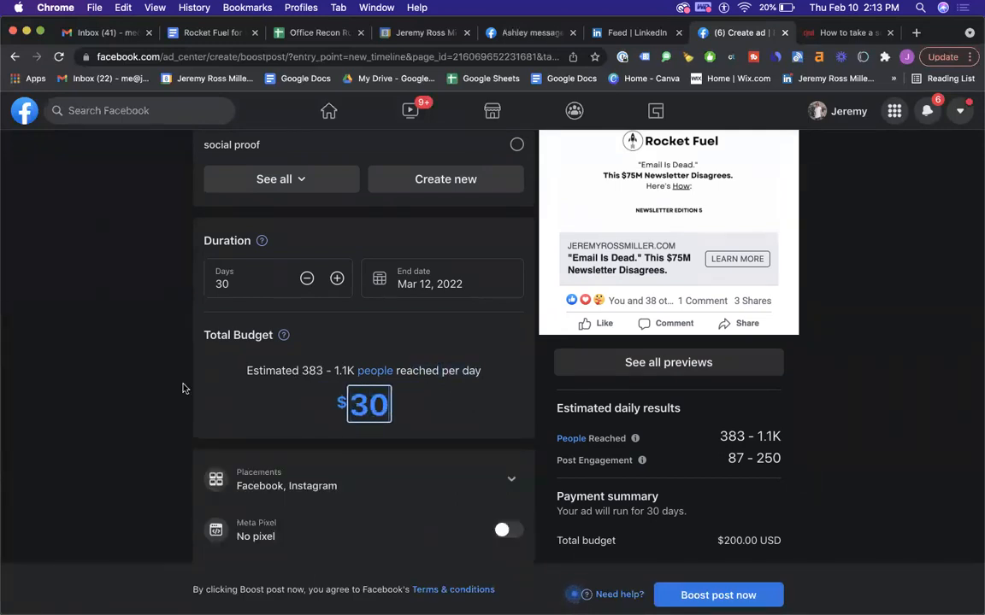
click(237, 381)
Step: Review the boost's estimated daily reach, payment summary, placements and selected audience
drag(275, 367, 419, 369)
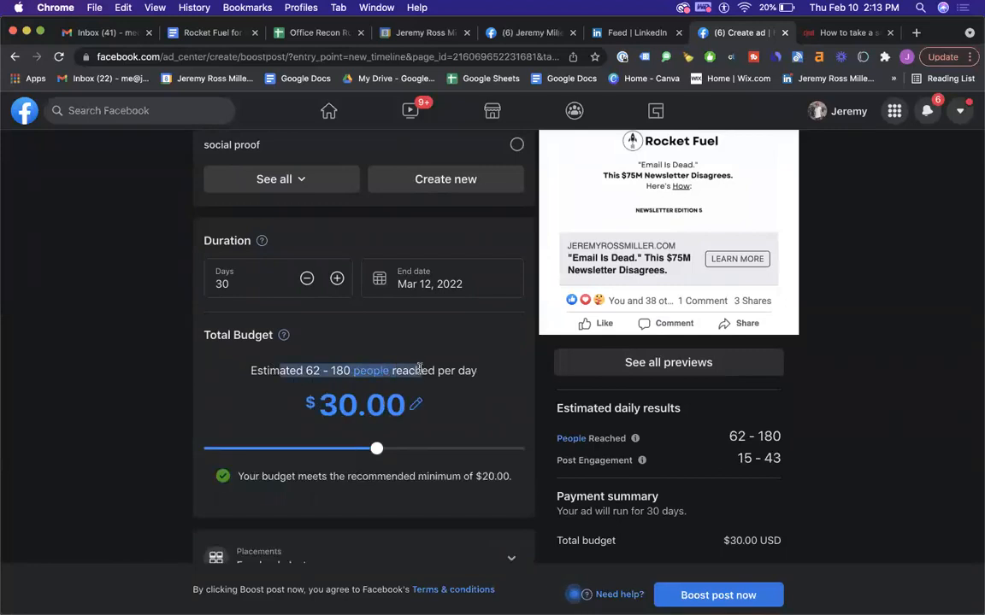
click(426, 370)
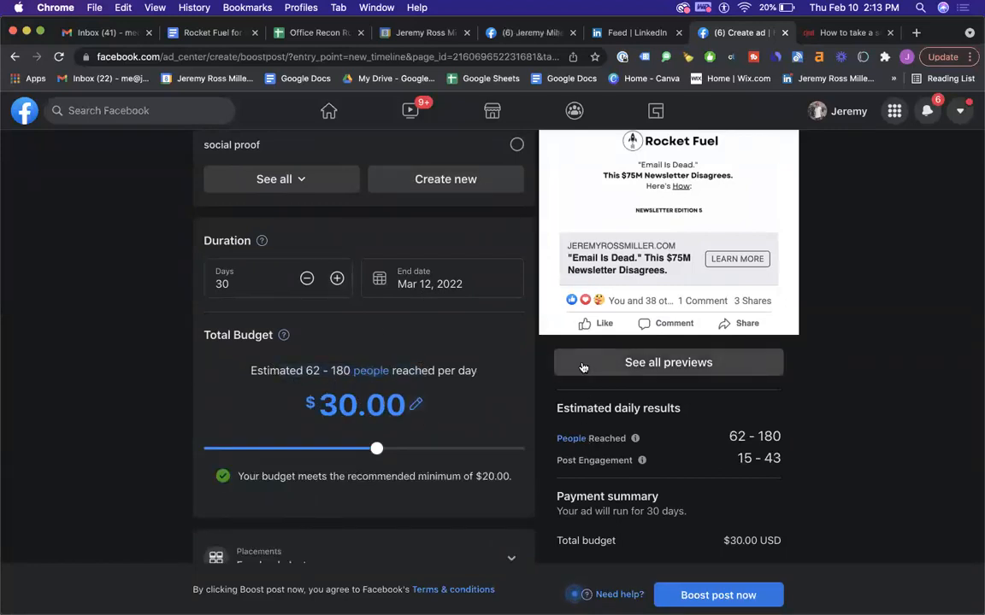
scroll(478, 342, down, 3)
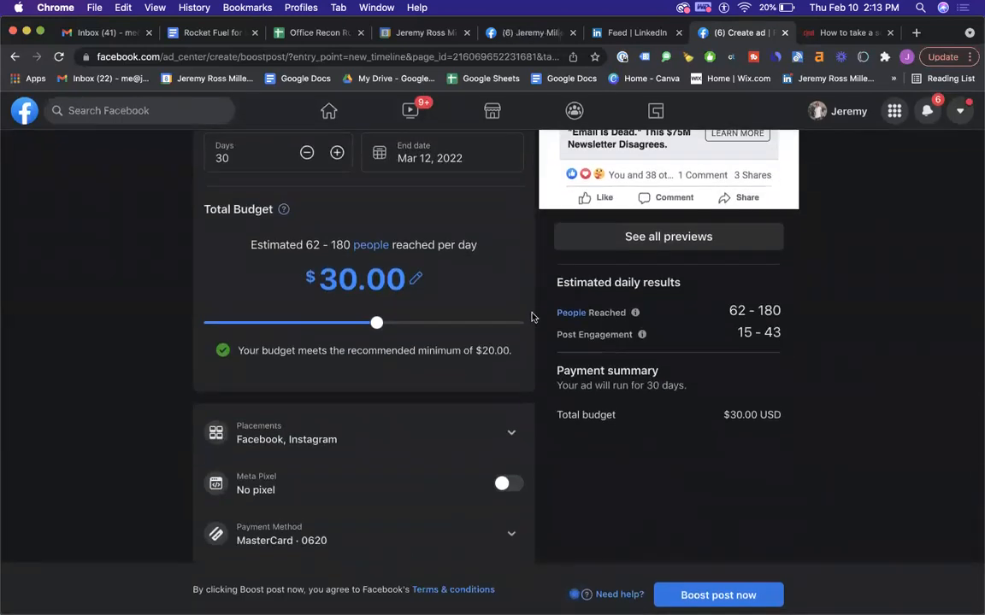
scroll(530, 314, up, 3)
scroll(642, 218, up, 2)
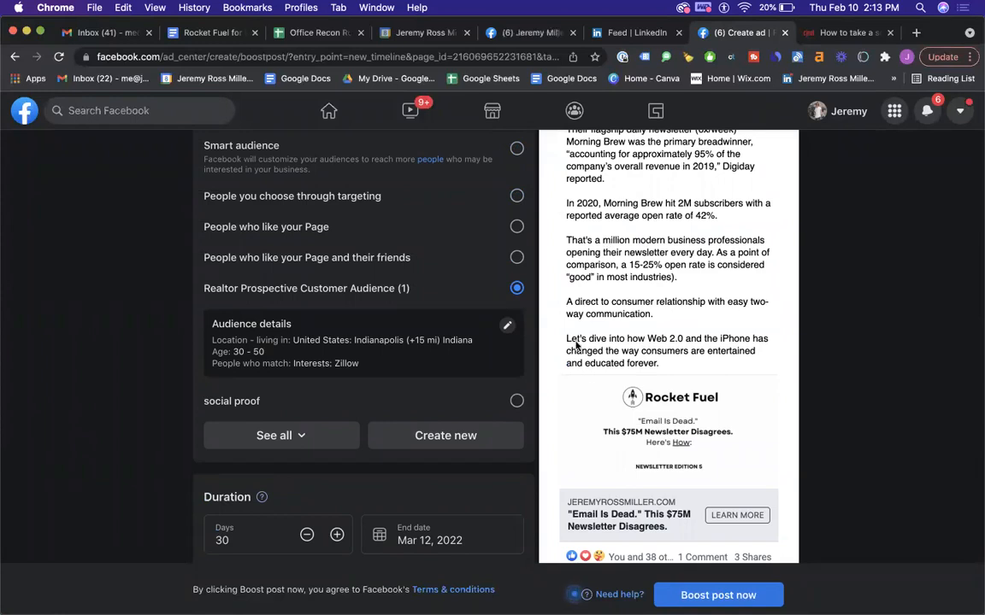
scroll(513, 308, down, 5)
scroll(513, 355, down, 1)
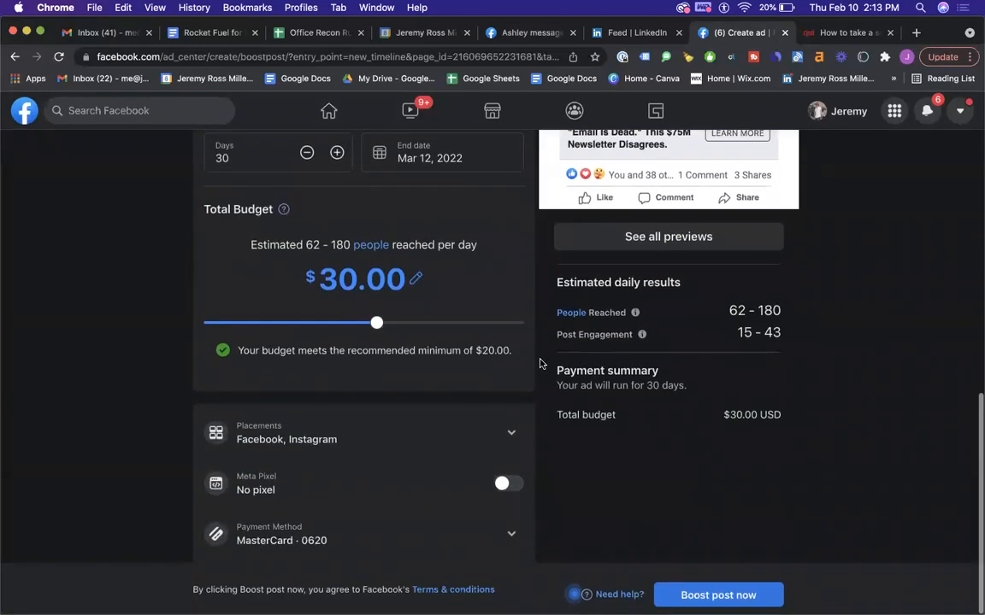